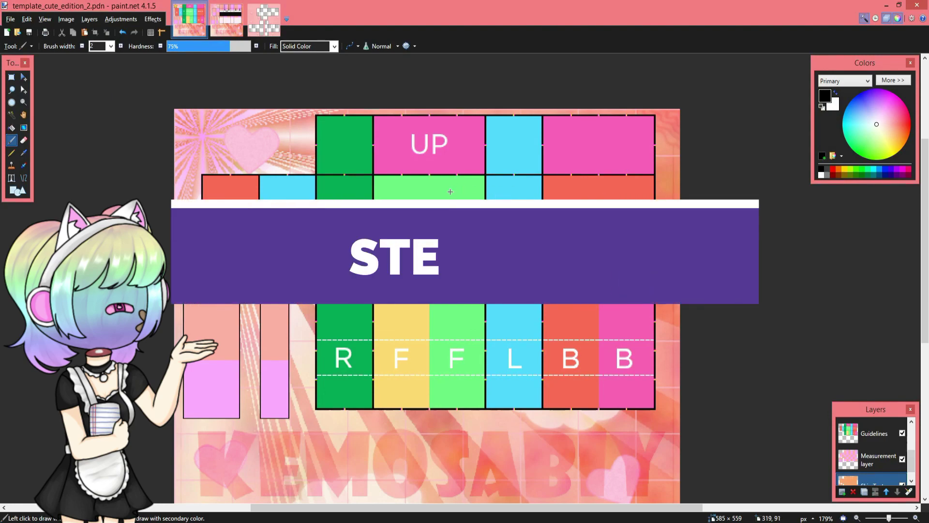
Look over the three open documents: the template_cute_edition_2 template, the panda headphones design and the blank ksc2.png template.
scroll(450, 192, "up", 2)
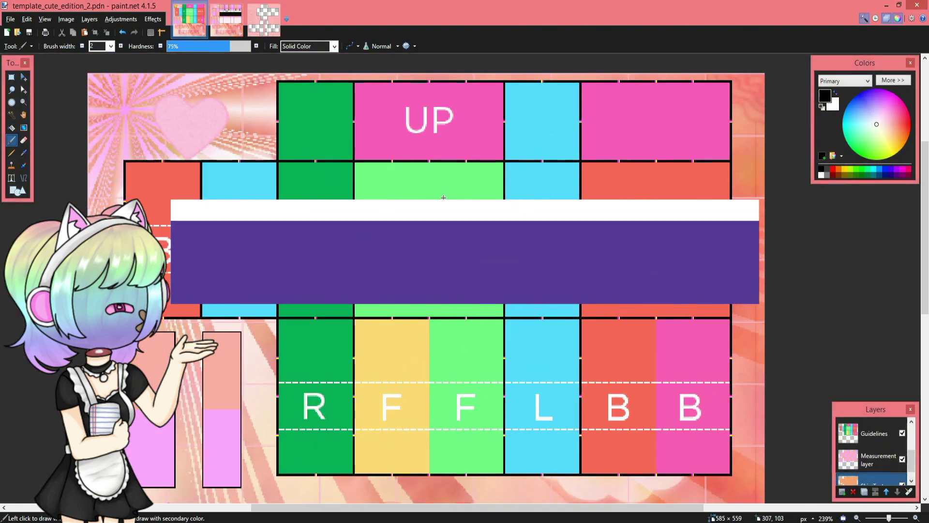
scroll(444, 198, "down", 3)
scroll(427, 237, "up", 3)
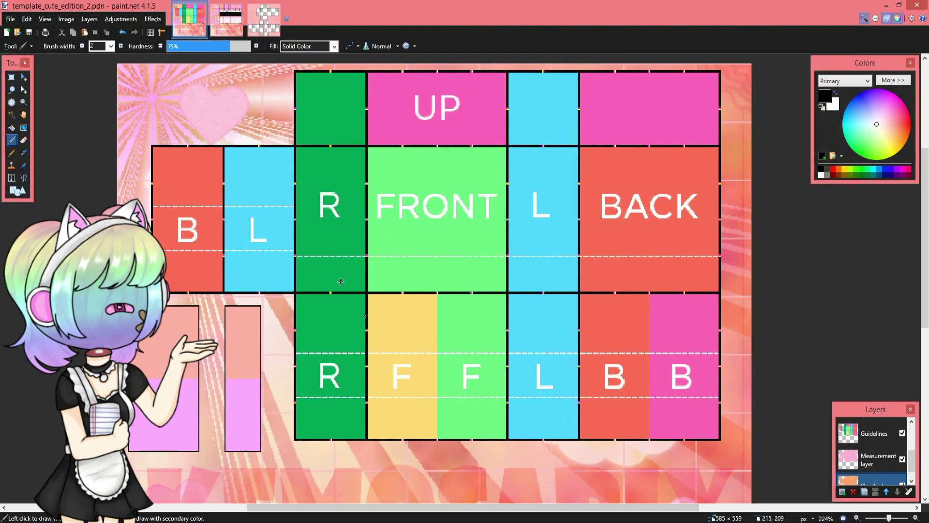
left_click(227, 19)
scroll(397, 142, "down", 2)
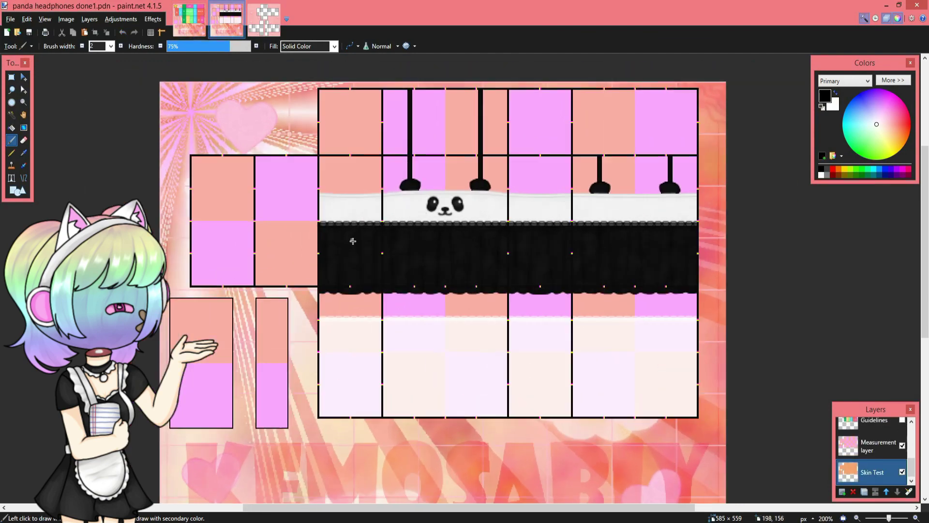
scroll(474, 217, "up", 1)
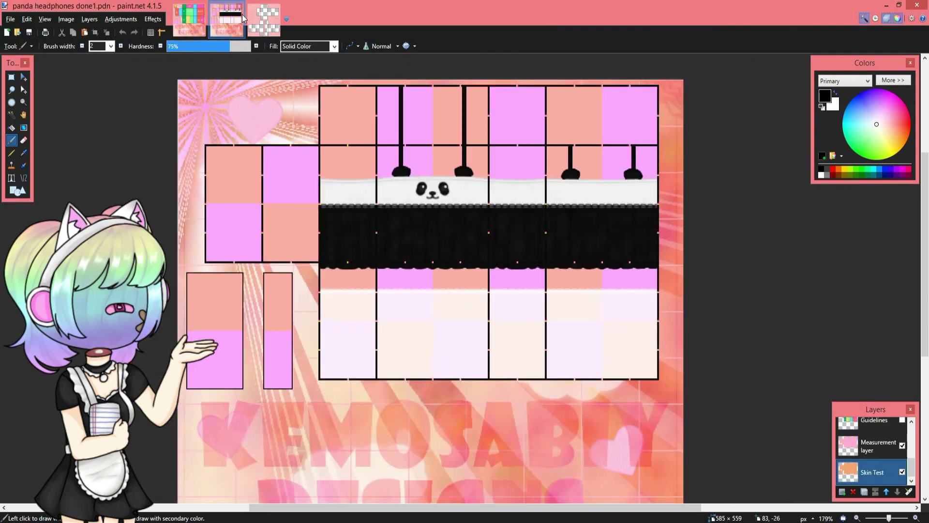
left_click(256, 19)
scroll(452, 260, "down", 2)
scroll(451, 260, "up", 1)
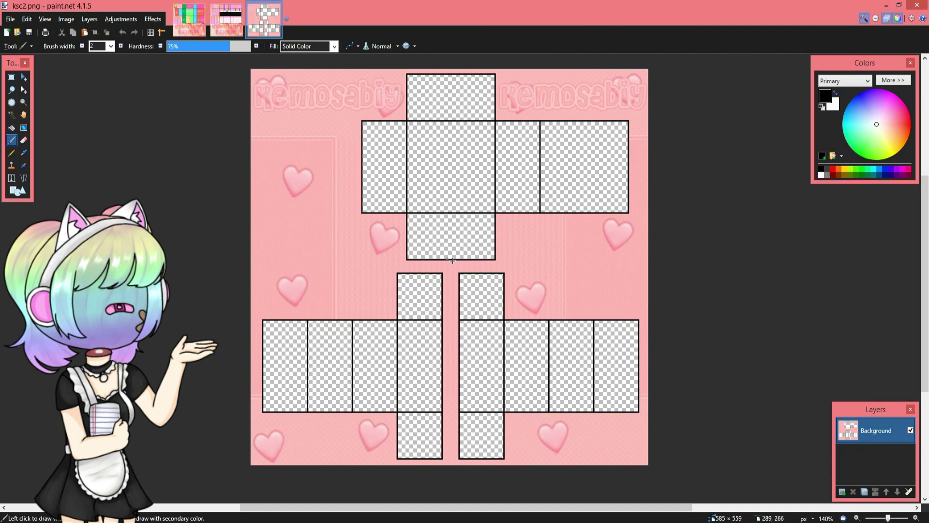
Return to the template_cute_edition_2 document and examine its labelled front, back, side and up panels and its layer list.
left_click(183, 25)
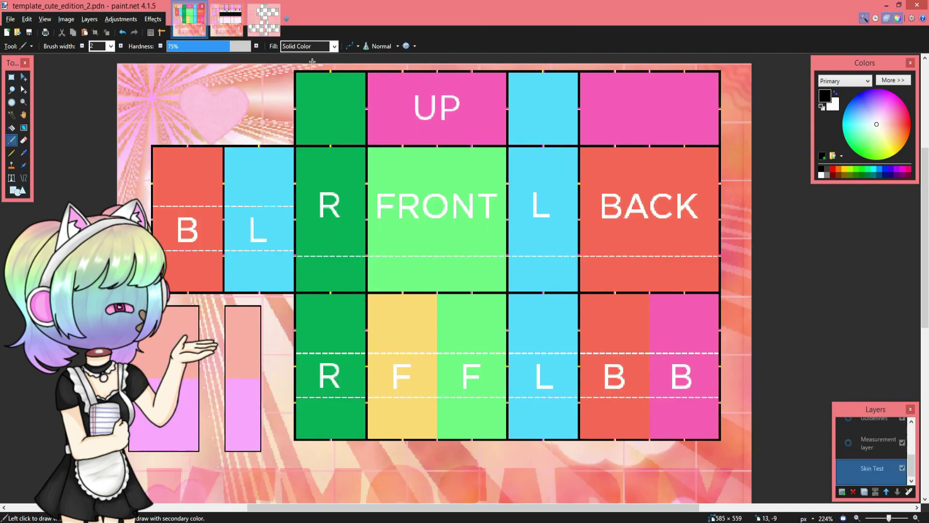
scroll(629, 199, "down", 1)
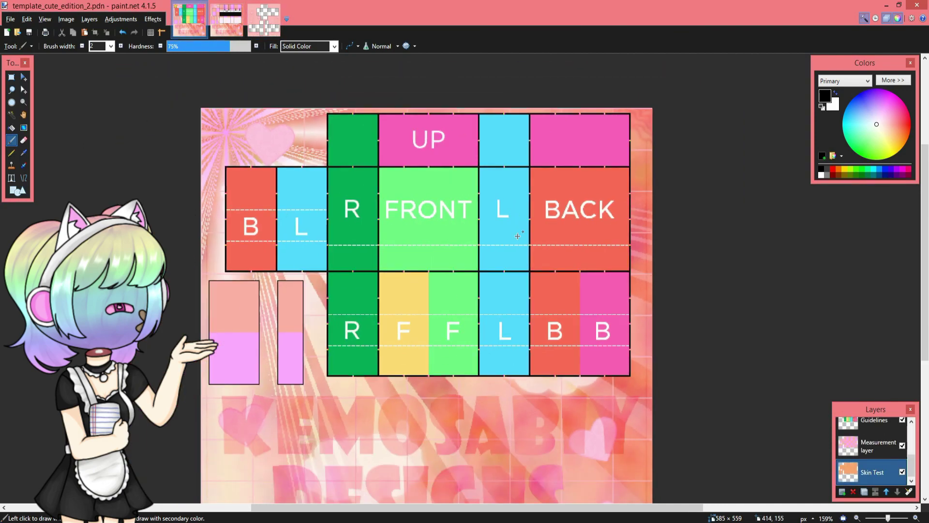
scroll(425, 154, "up", 2)
scroll(428, 276, "up", 3)
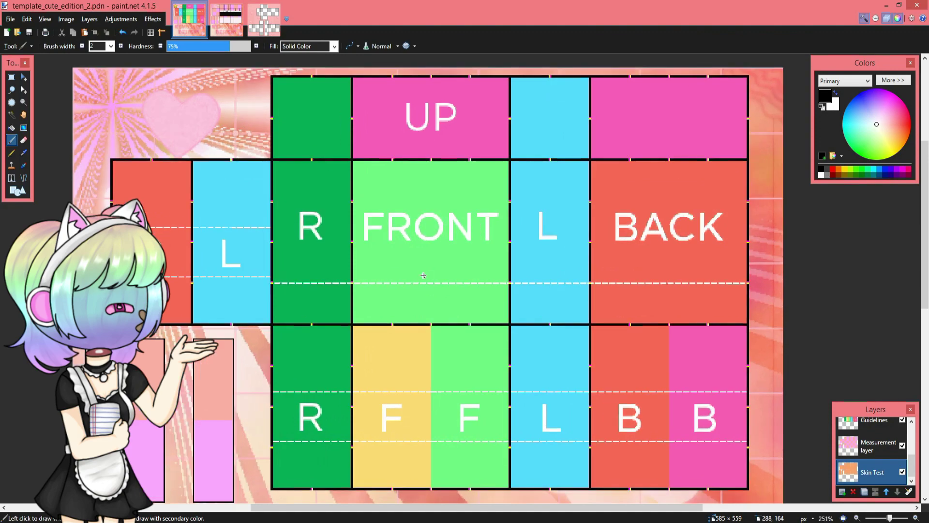
scroll(391, 219, "down", 2)
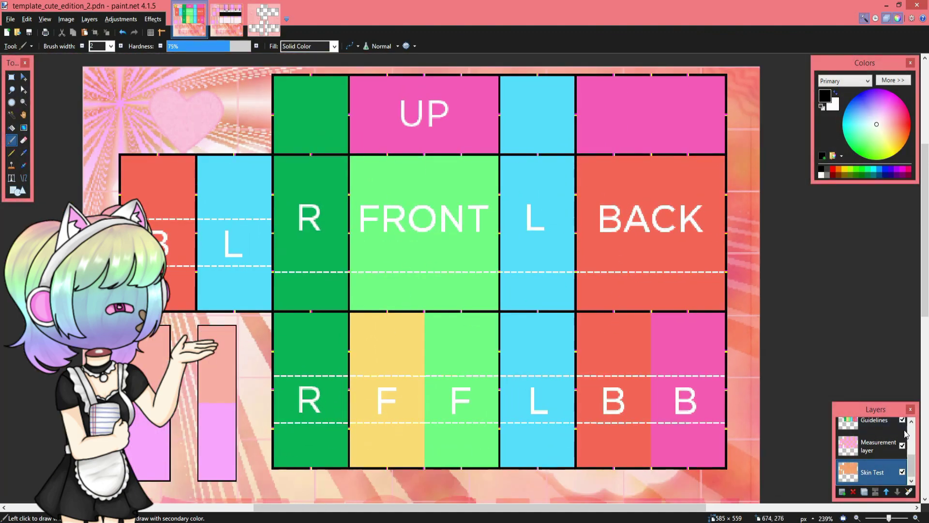
left_click_drag(914, 469, 917, 445)
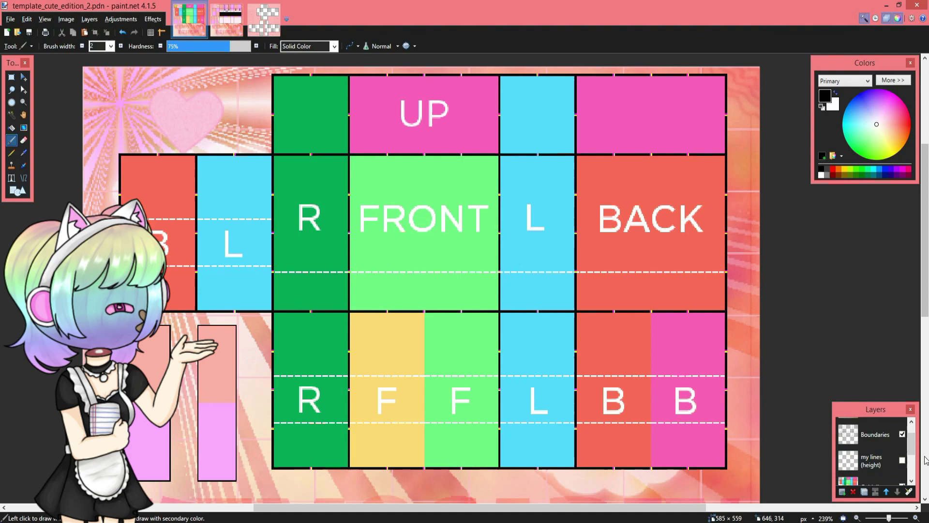
left_click_drag(915, 445, 918, 457)
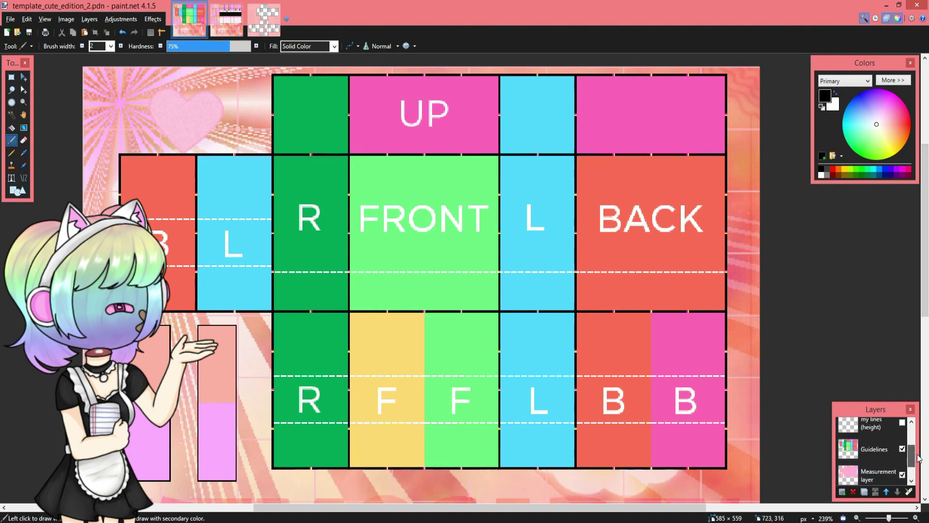
scroll(399, 225, "down", 3)
scroll(419, 196, "up", 2)
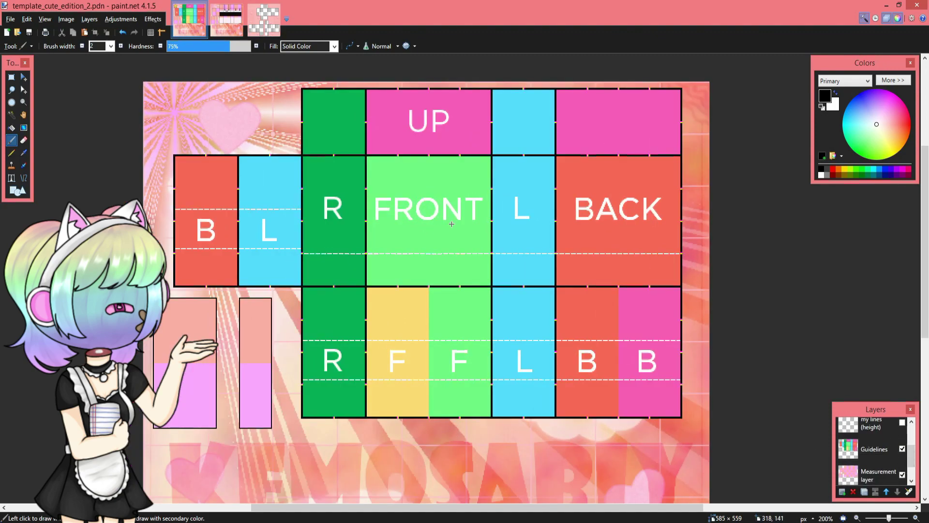
scroll(452, 224, "up", 3)
scroll(427, 209, "down", 3)
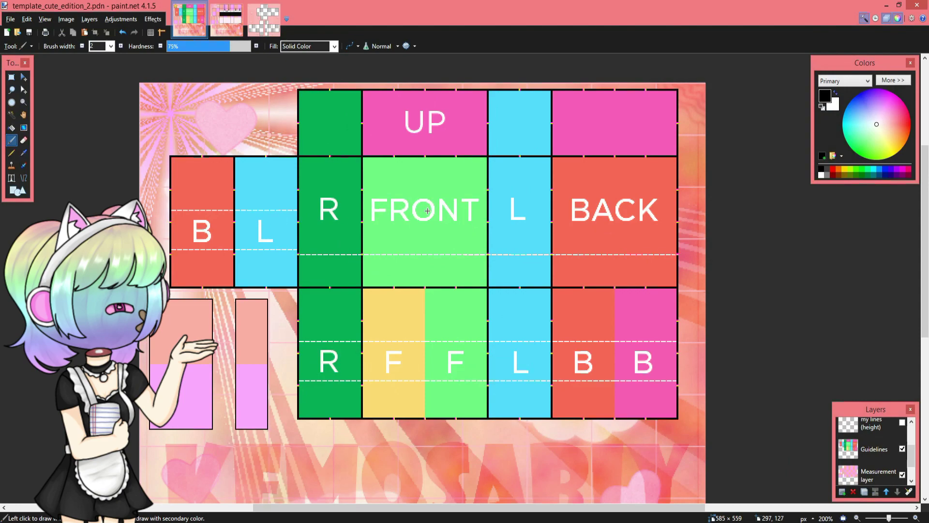
scroll(427, 210, "up", 1)
scroll(407, 207, "down", 1)
scroll(420, 154, "up", 1)
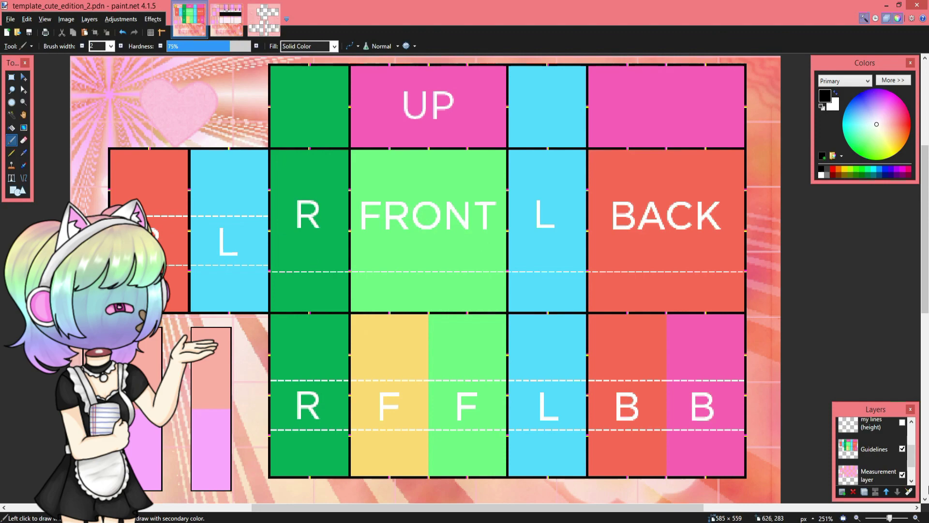
Hide the Guidelines layer and inspect the checkered measurement grid beneath it.
left_click(902, 449)
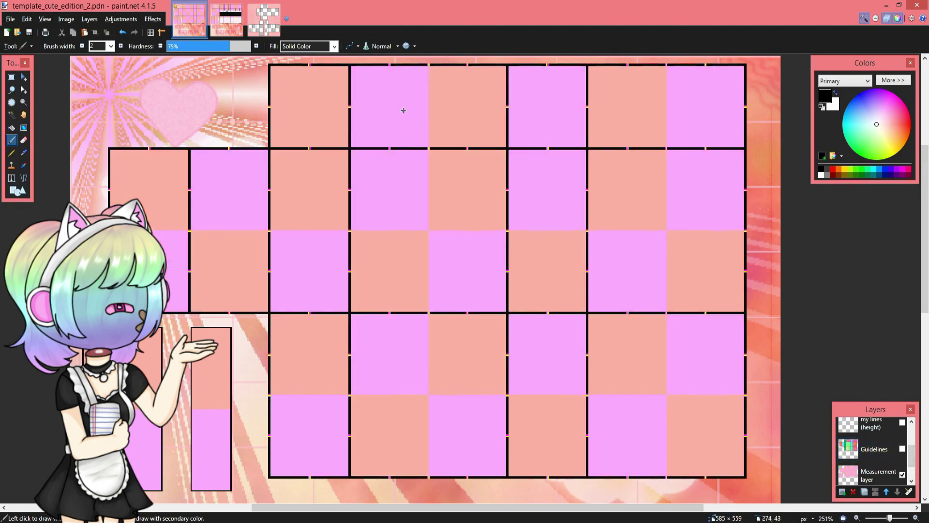
scroll(405, 127, "down", 1)
scroll(440, 170, "up", 3)
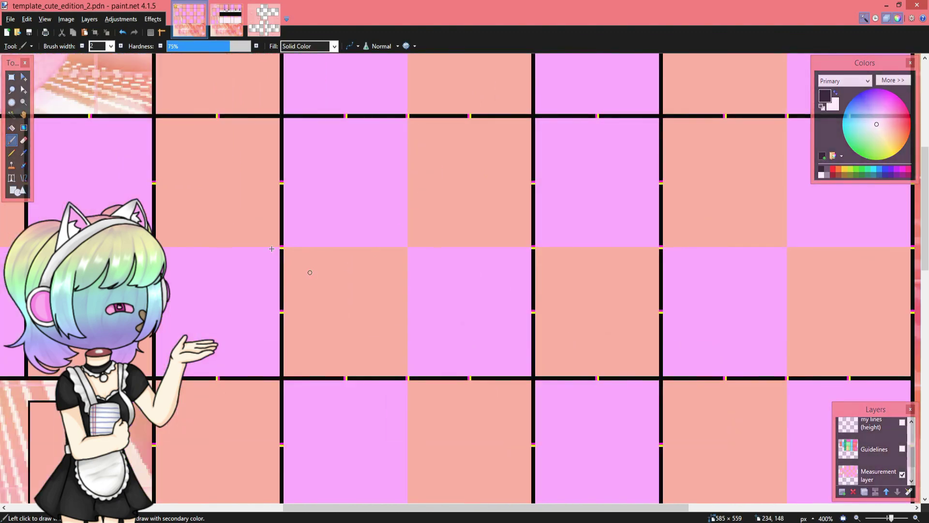
scroll(442, 276, "up", 4)
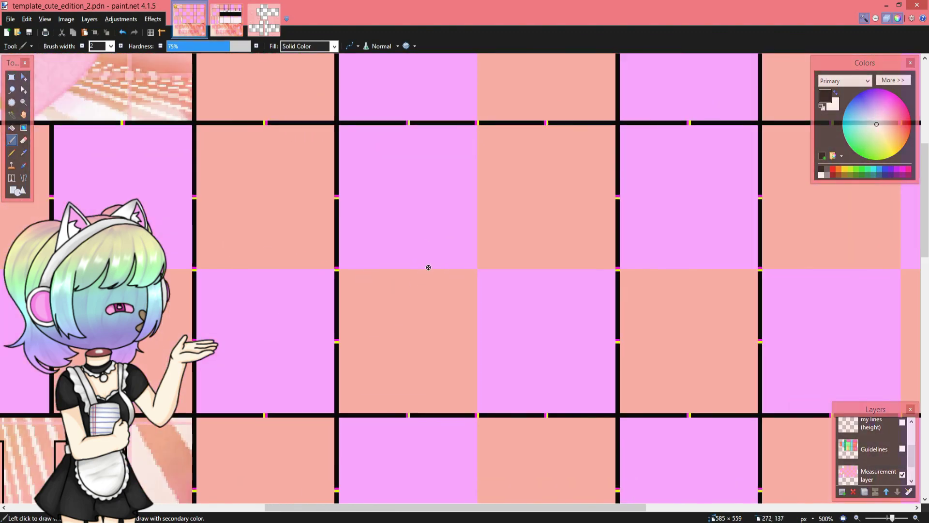
scroll(441, 277, "down", 8)
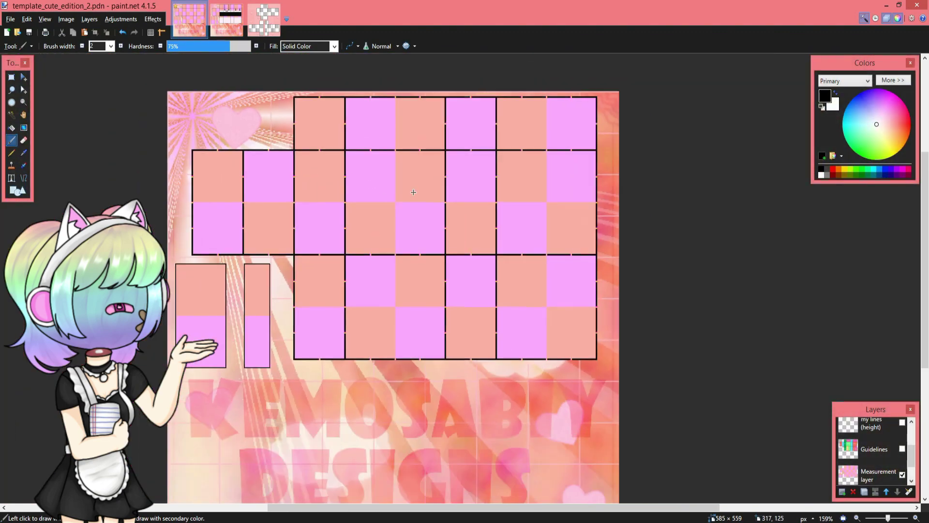
scroll(416, 278, "down", 1)
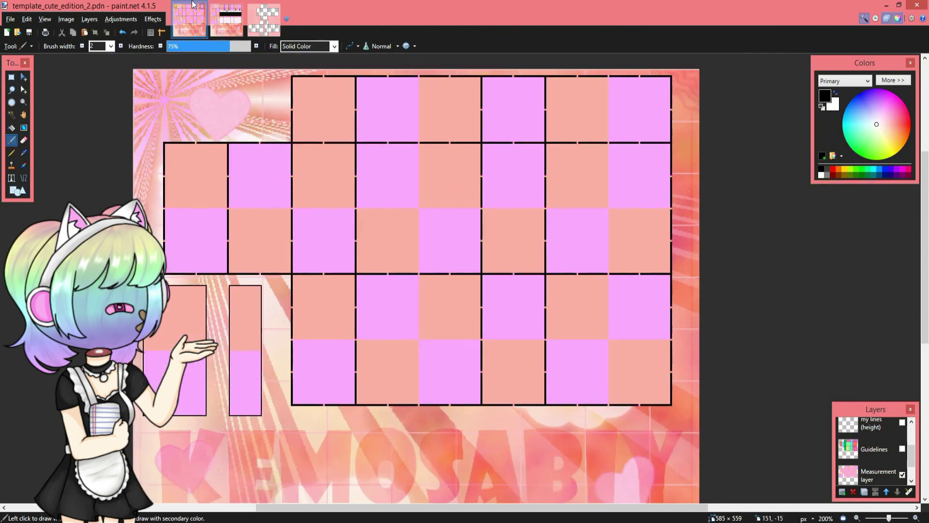
Switch to the panda headphones done1 document and make Layer 8 the active layer.
left_click(229, 25)
scroll(379, 269, "down", 2)
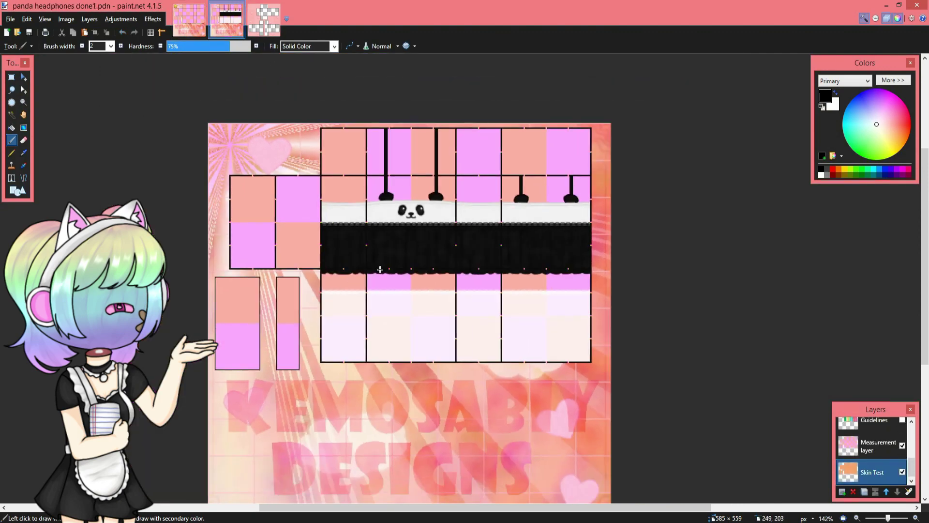
scroll(404, 256, "up", 4)
scroll(510, 328, "up", 1)
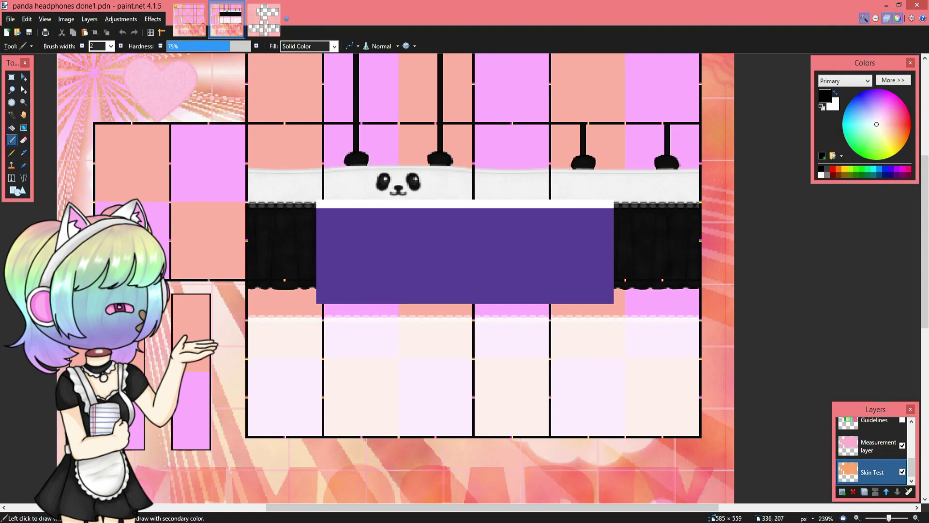
left_click(912, 423)
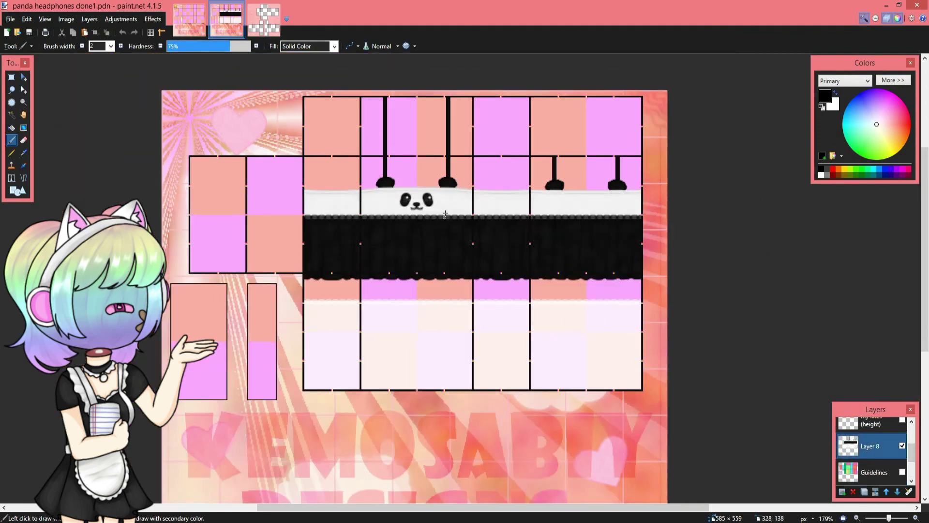
Examine how the panda outfit's straps, white band and black ruffle sit on the grid, with a brief check of ksc2.png.
scroll(445, 213, "up", 2)
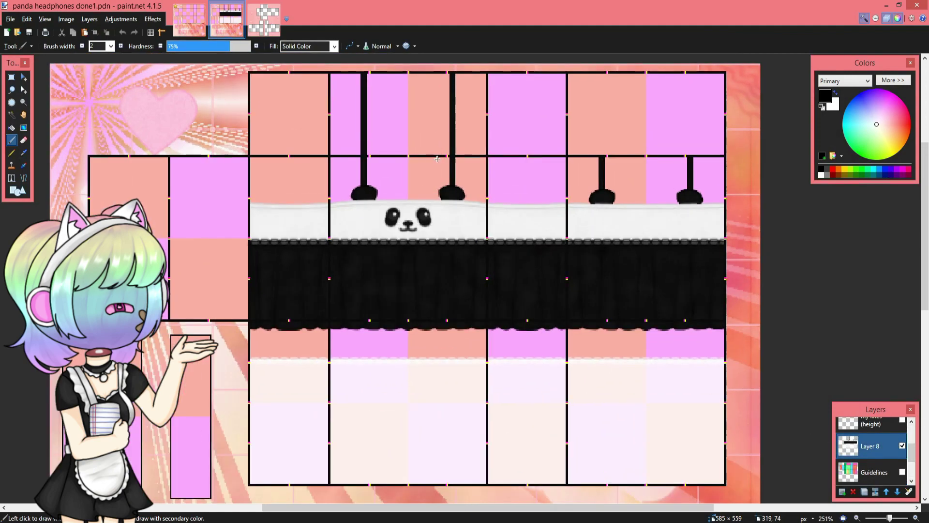
scroll(437, 159, "up", 2)
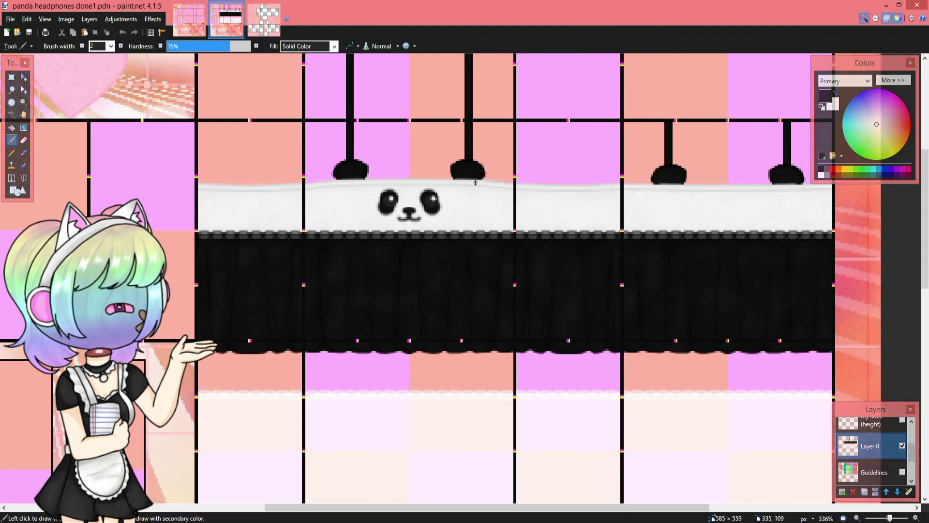
scroll(475, 183, "down", 2)
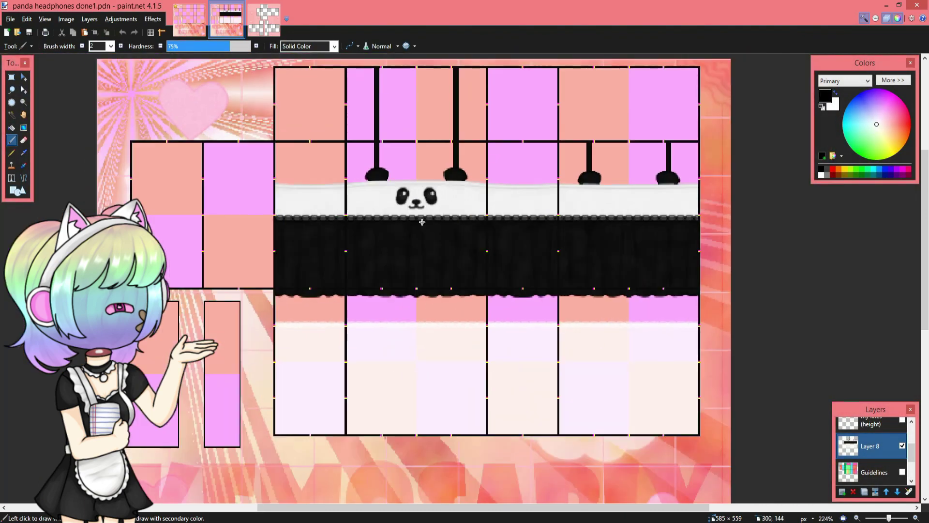
scroll(399, 218, "down", 3)
scroll(372, 324, "up", 2)
scroll(371, 325, "up", 1)
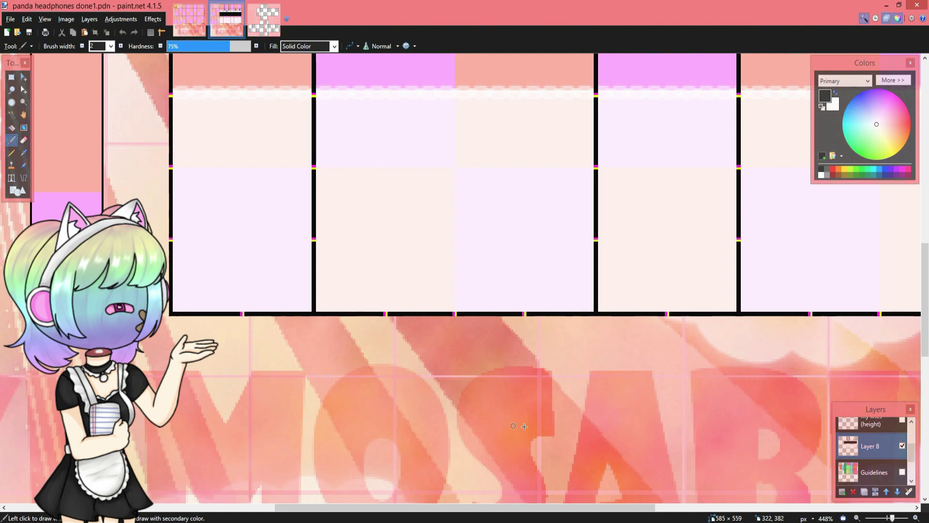
scroll(371, 460, "down", 3)
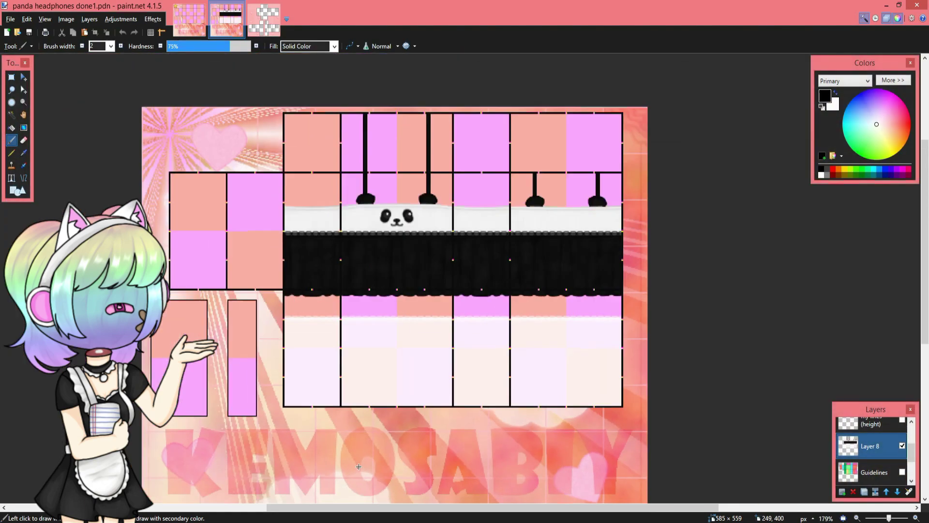
scroll(369, 452, "up", 1)
scroll(399, 447, "down", 1)
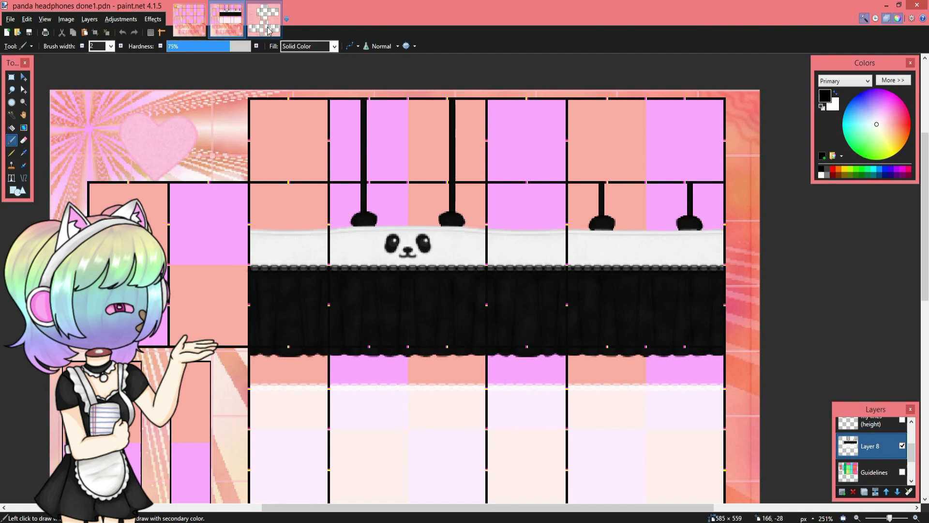
left_click(256, 21)
left_click(239, 19)
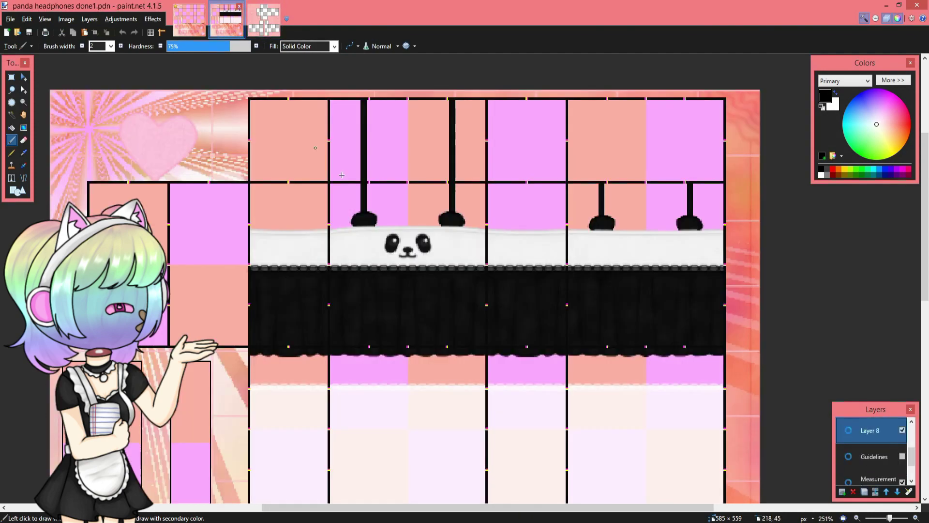
Make a rectangular selection of 390 × 194 pixels over the upper and middle panel rows containing the panda artwork, excluding the arm panels.
left_click(12, 78)
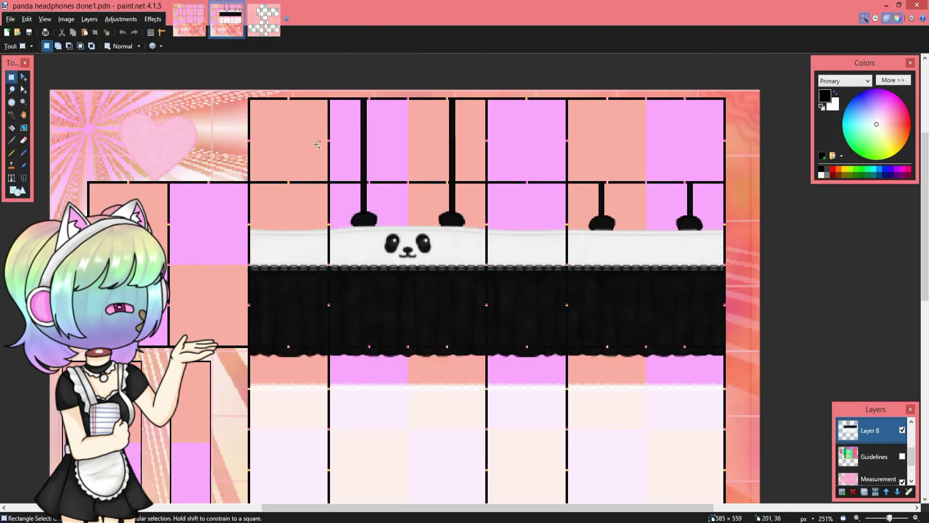
scroll(414, 173, "down", 1)
scroll(409, 157, "up", 1)
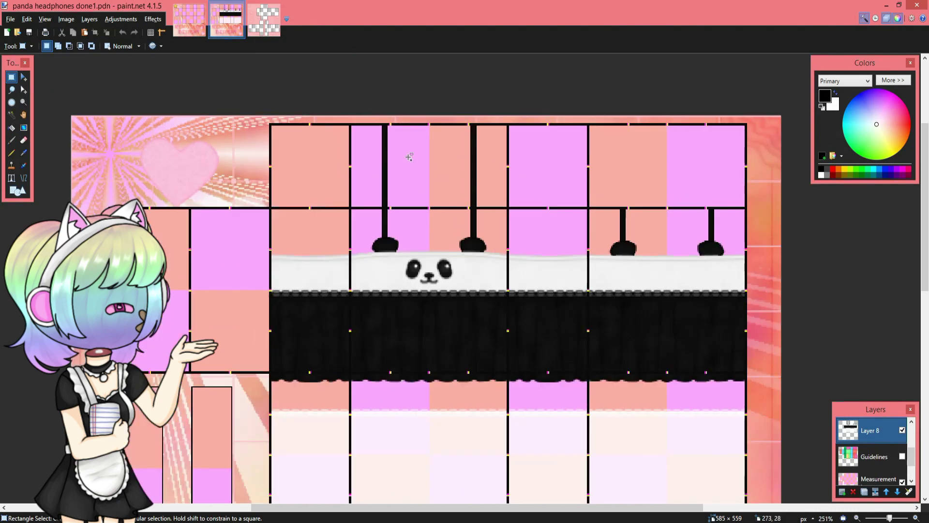
scroll(379, 198, "up", 2)
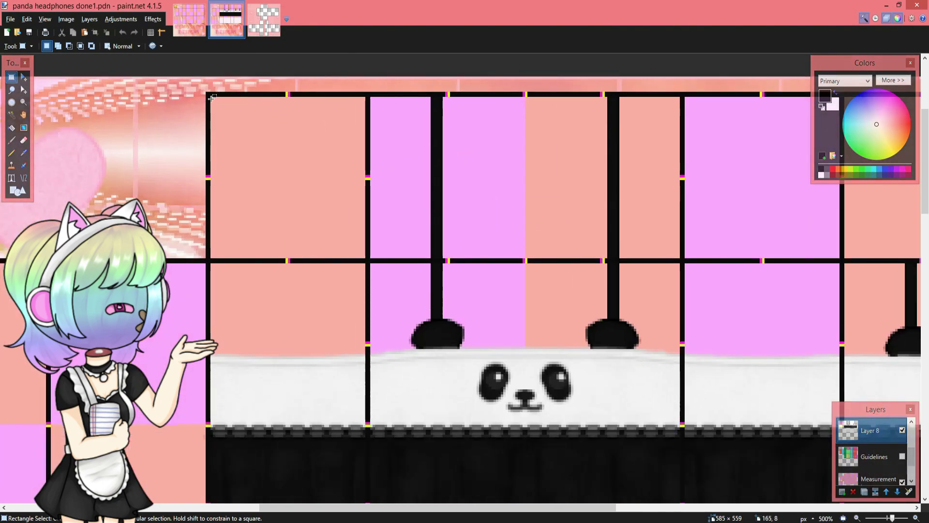
left_click_drag(211, 98, 719, 432)
scroll(253, 129, "down", 2)
scroll(435, 173, "up", 6)
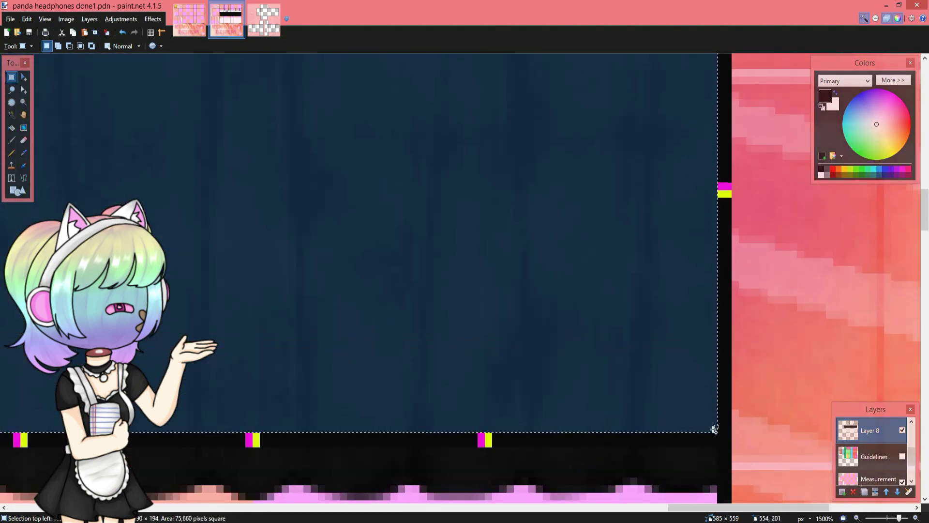
scroll(810, 380, "down", 8)
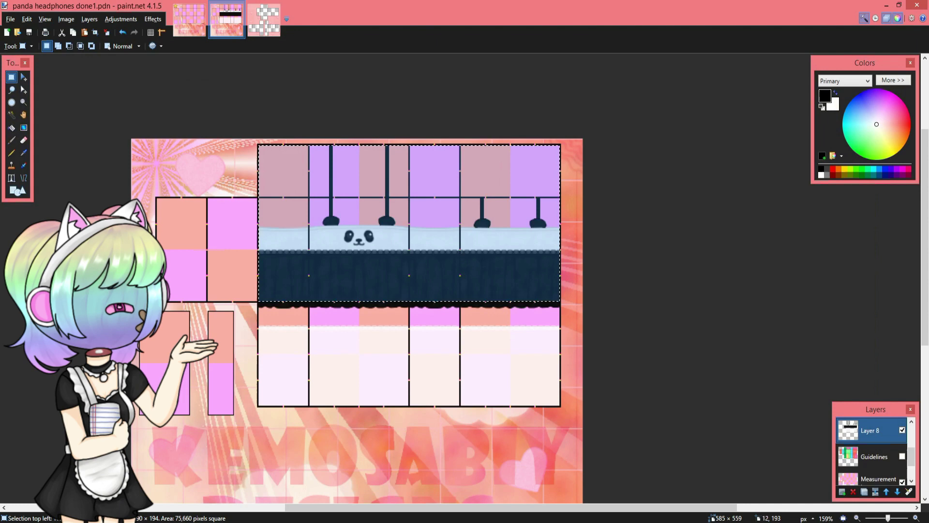
scroll(406, 253, "up", 1)
scroll(357, 301, "up", 1)
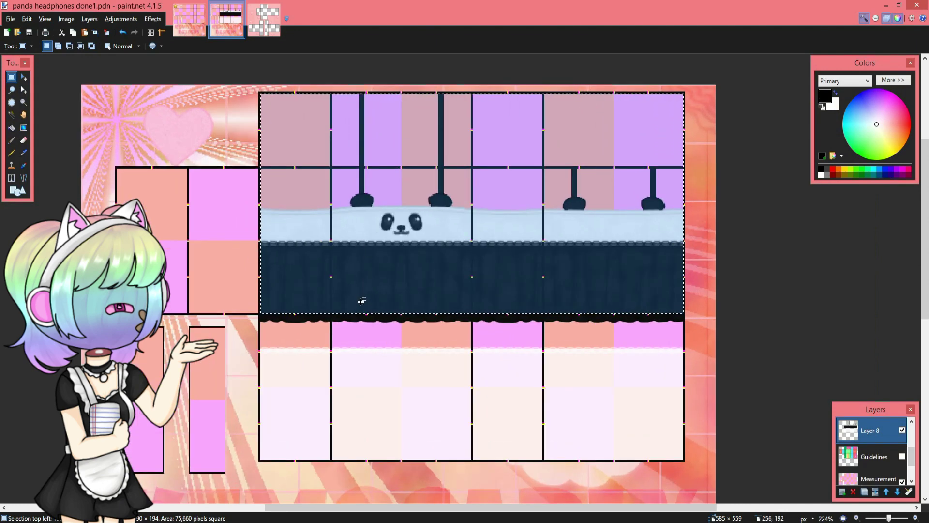
Switch to ksc2.png, add a new layer beneath Background, and paste the copied panda artwork across the torso panels.
left_click(273, 21)
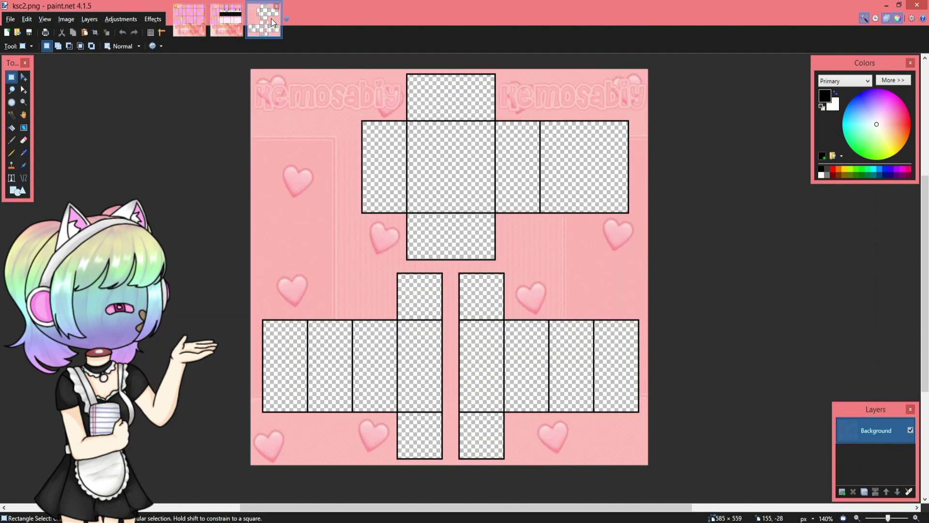
left_click(840, 492)
left_click_drag(861, 425, 863, 452)
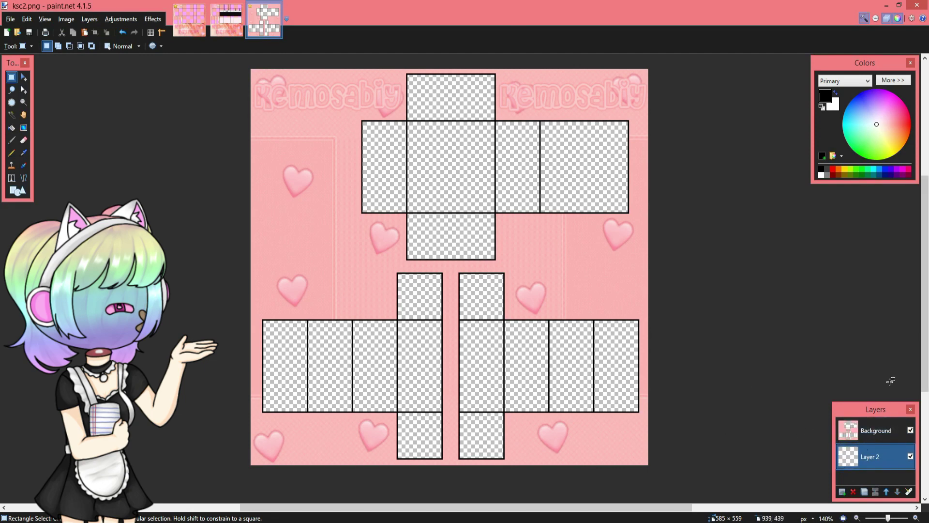
key("ctrl+v")
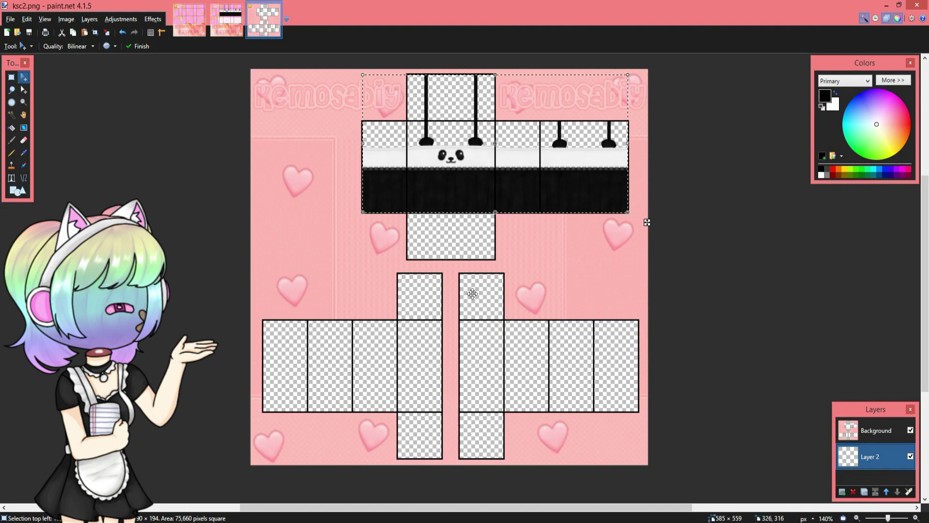
scroll(504, 151, "up", 3)
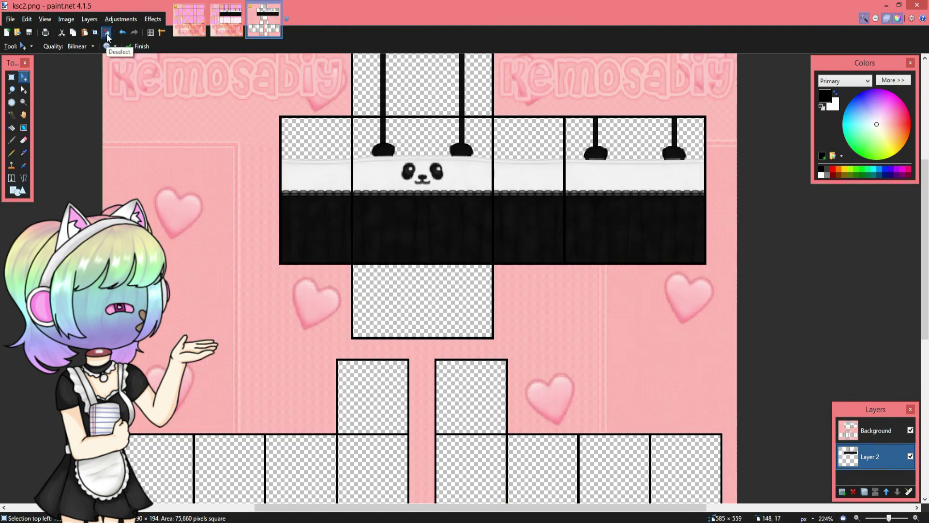
Select a 128 × 3 pixel strip of black fabric at the torso front's lower edge and extend it into the panel below.
scroll(325, 379, "up", 5)
scroll(404, 296, "up", 2)
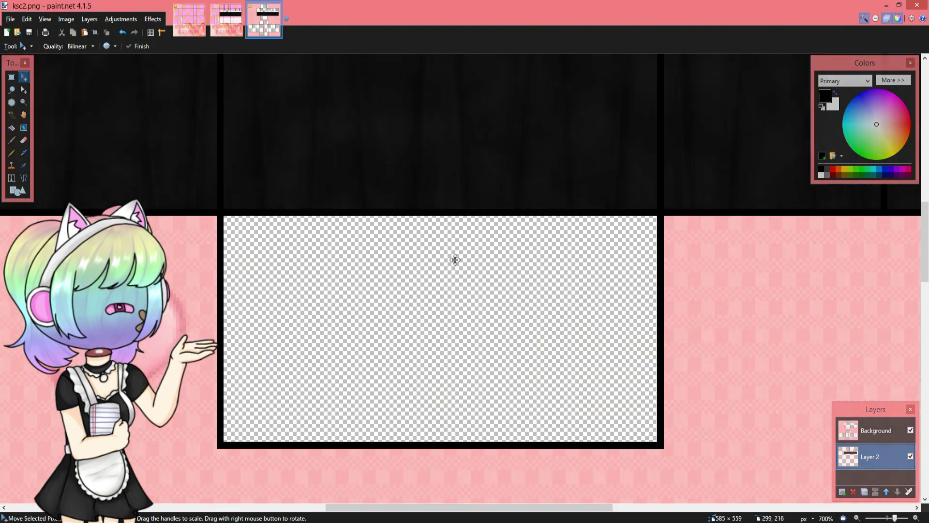
left_click(12, 77)
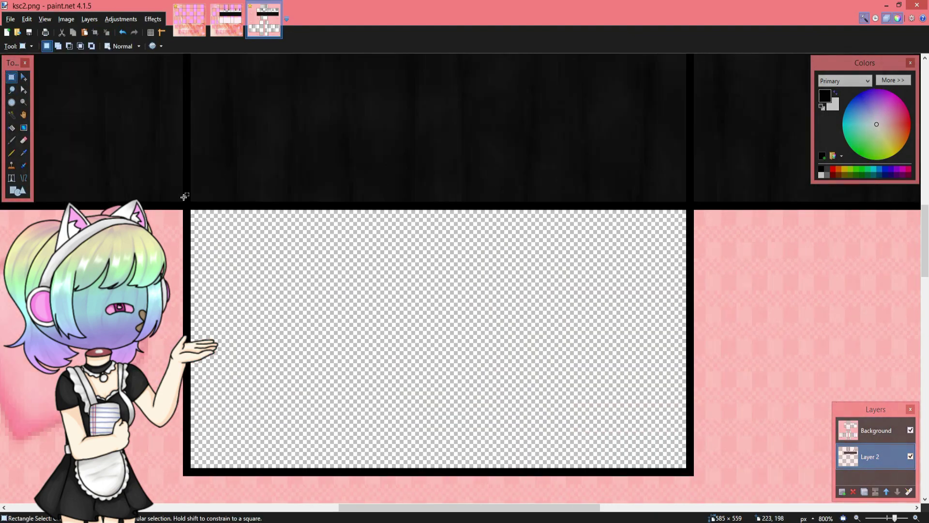
scroll(183, 200, "up", 2)
mouse_move(151, 195)
left_mouse_down()
mouse_move(176, 181)
mouse_move(160, 191)
mouse_move(593, 183)
mouse_move(614, 220)
left_mouse_up()
scroll(176, 181, "down", 3)
key("m")
Enlarge the strip selection and repeat its black fabric downward until the panel below the torso front is filled.
key("m")
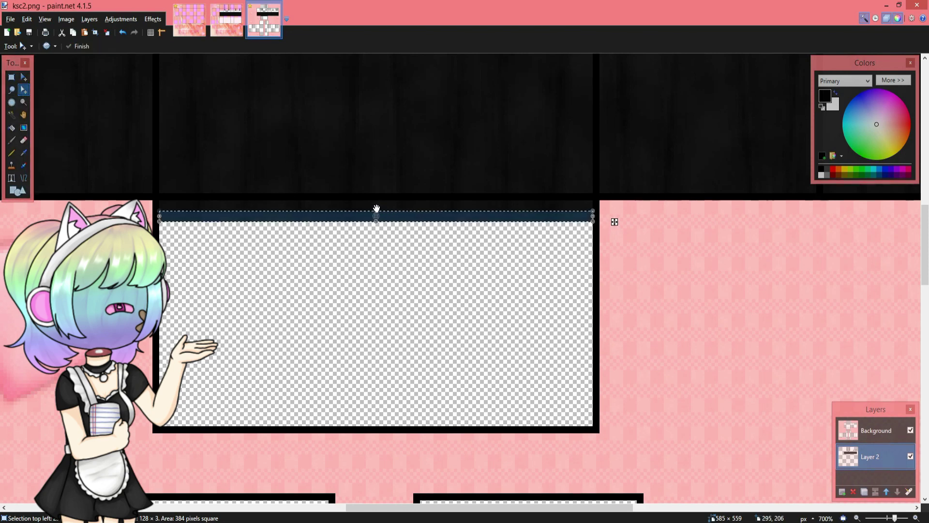
mouse_move(375, 210)
left_mouse_down()
mouse_move(375, 199)
mouse_move(356, 227)
mouse_move(356, 250)
mouse_move(377, 199)
left_mouse_up()
key("m")
left_click(23, 90)
key("m")
left_click_drag(287, 212, 289, 298)
left_click(123, 38)
left_click_drag(230, 266, 275, 413)
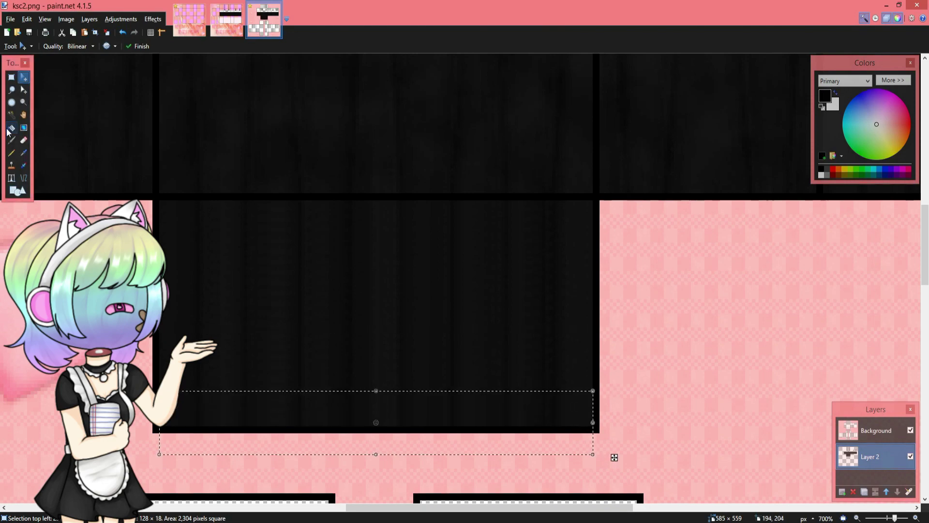
Adjust the selection outline to cover the filled panel below the torso front, 128 × 64 pixels.
left_click(24, 90)
scroll(180, 417, "up", 2)
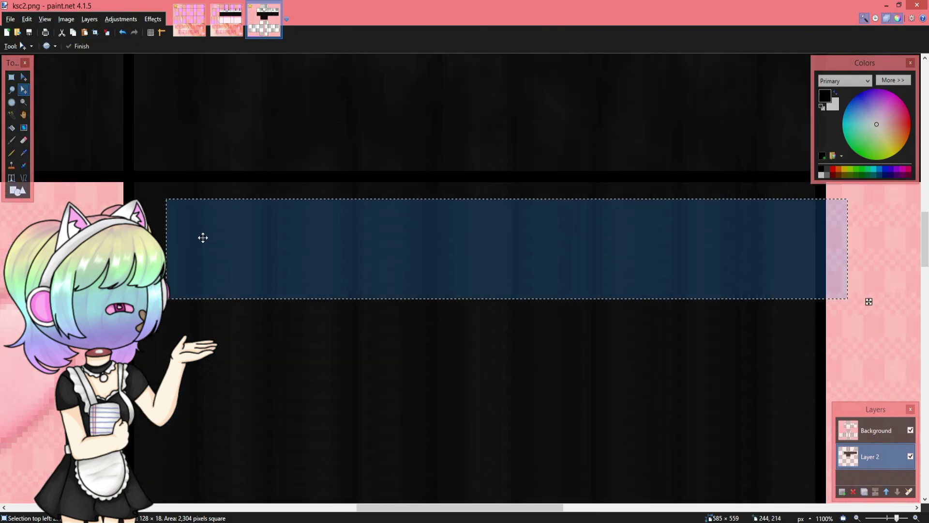
scroll(563, 295, "down", 2)
scroll(506, 334, "down", 2)
left_click_drag(504, 285, 529, 326)
scroll(503, 327, "up", 2)
scroll(481, 339, "up", 2)
scroll(389, 368, "down", 4)
scroll(358, 350, "down", 2)
Copy the selected black fabric and paste it over the top panels of the legs, aligned to the left leg's panel corner.
key("ctrl+c")
key("ctrl+v")
scroll(356, 268, "down", 4)
left_click_drag(355, 268, 325, 192)
scroll(333, 204, "up", 2)
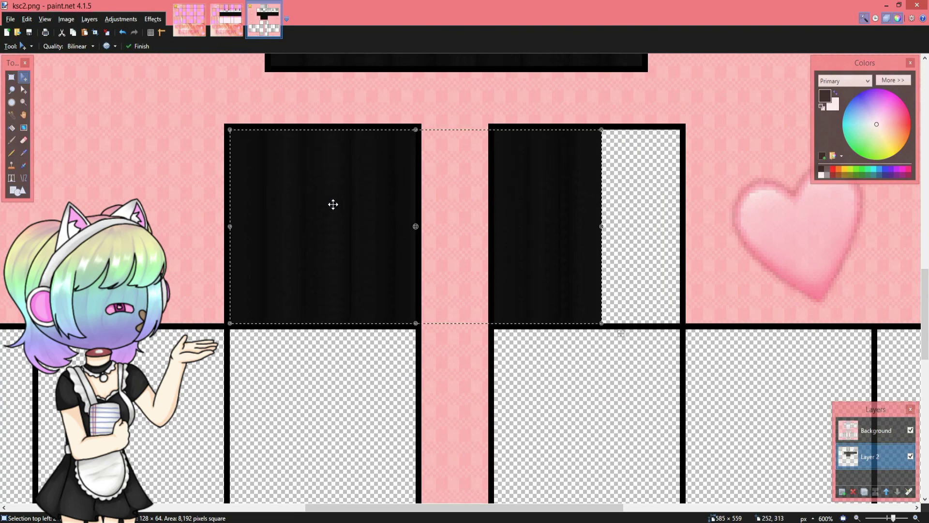
scroll(373, 201, "up", 3)
Flip the pasted black fabric vertically.
left_click(22, 90)
scroll(212, 97, "down", 2)
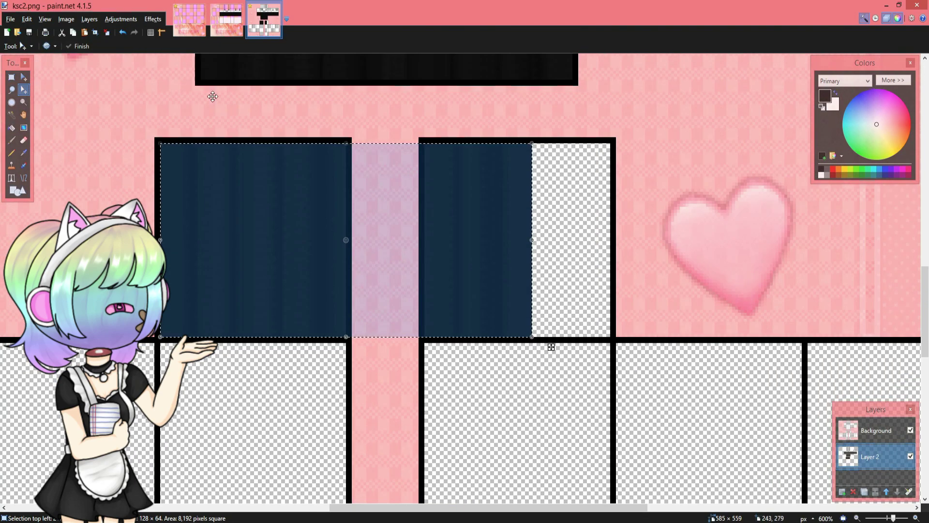
left_click(154, 19)
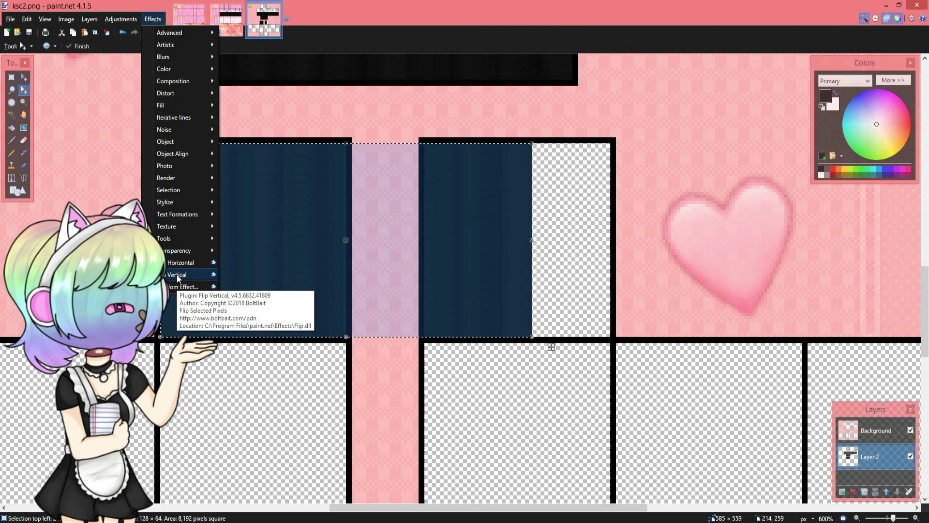
left_click(176, 274)
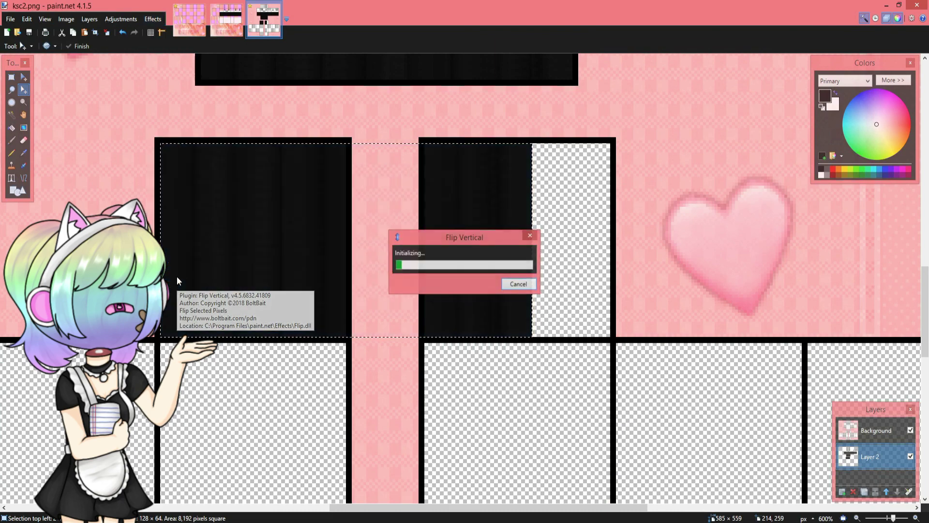
scroll(229, 340, "down", 3)
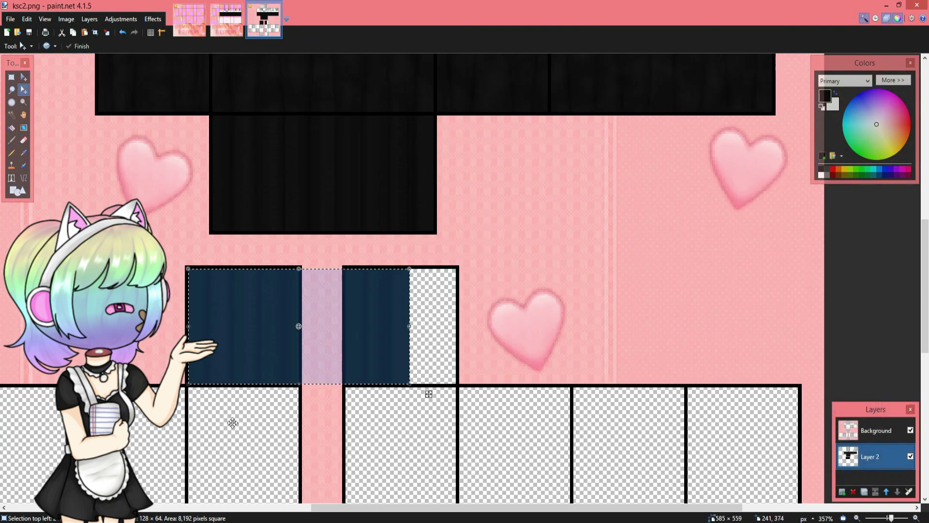
Narrow the selection outline to 64 × 64 pixels, leaving out the part covering the left leg's top panel.
scroll(197, 431, "up", 3)
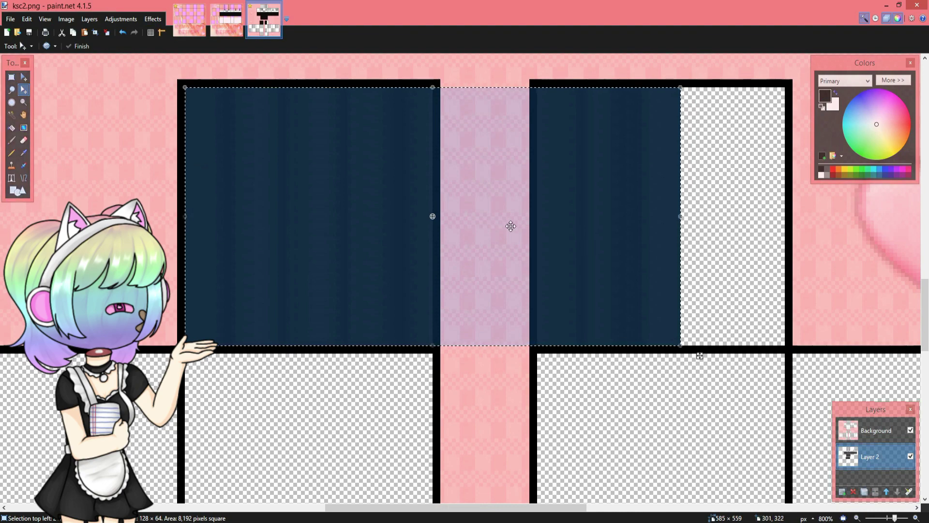
scroll(208, 379, "down", 4)
scroll(203, 401, "up", 3)
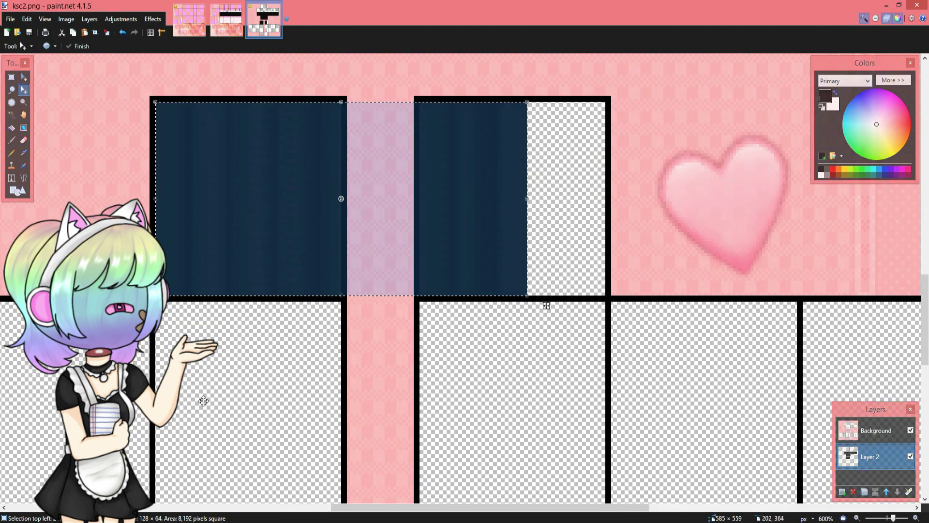
scroll(230, 413, "down", 3)
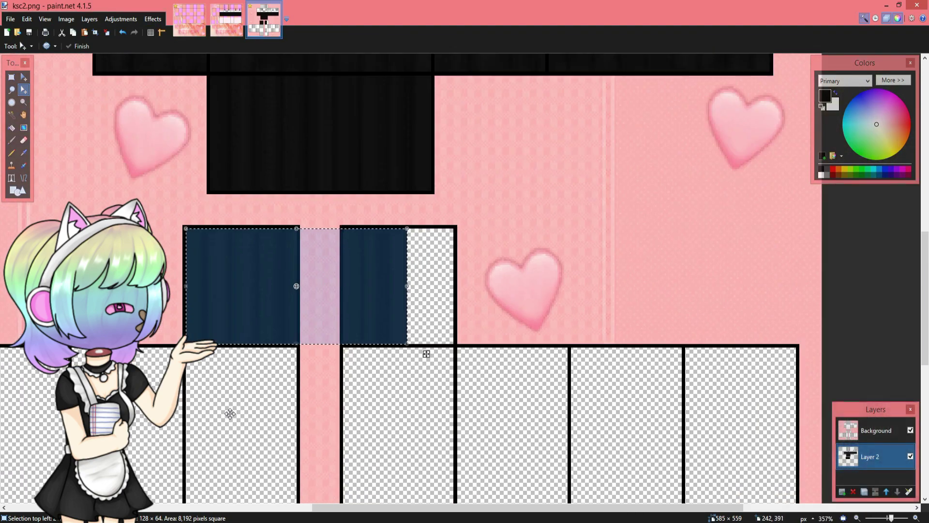
scroll(245, 294, "up", 3)
left_click_drag(147, 286, 330, 310)
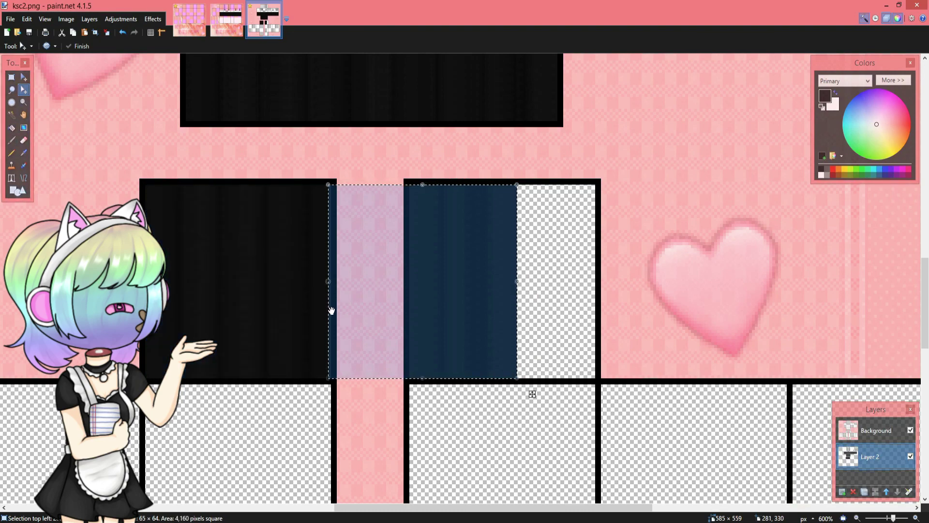
scroll(331, 310, "up", 4)
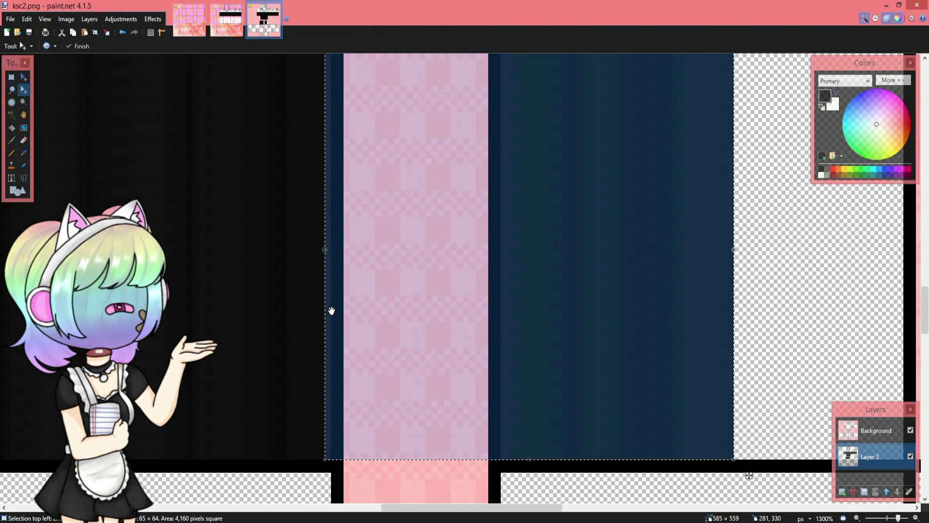
scroll(331, 310, "down", 2)
scroll(332, 310, "up", 1)
left_click_drag(332, 310, 333, 310)
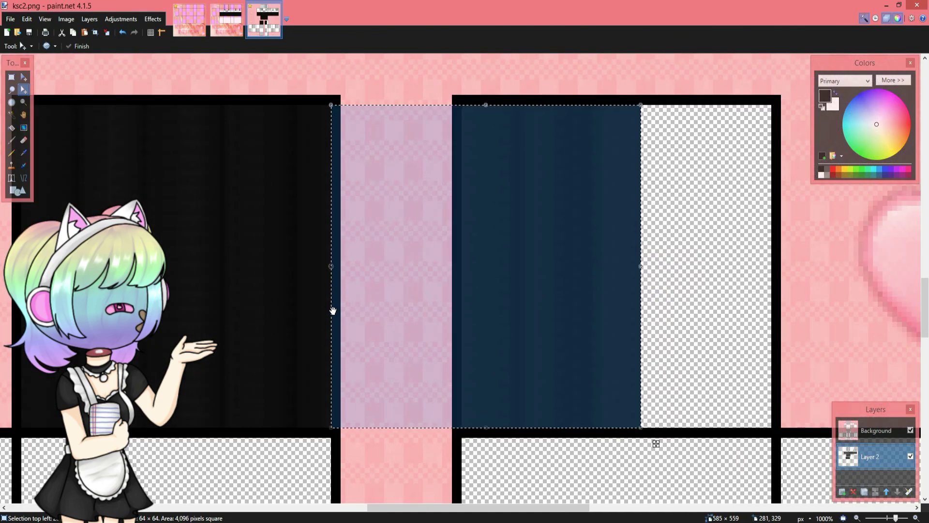
scroll(332, 310, "up", 2)
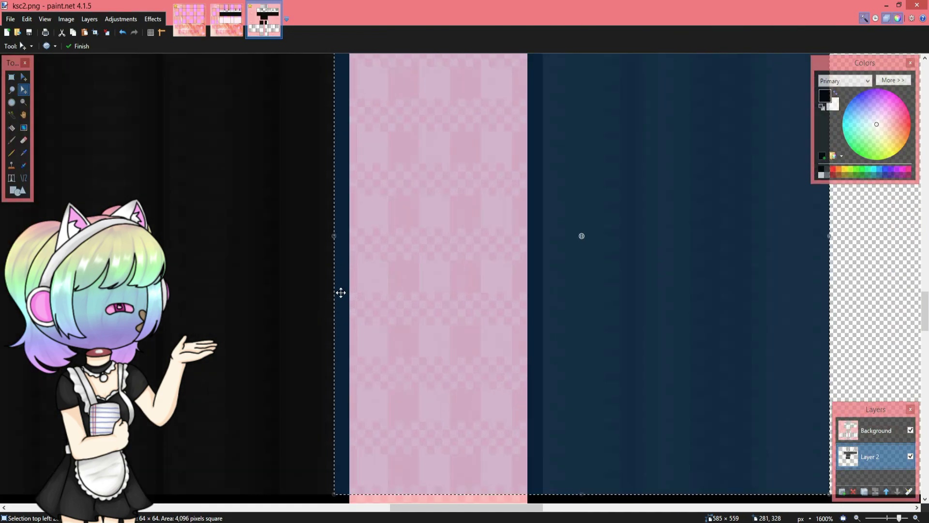
scroll(269, 245, "down", 5)
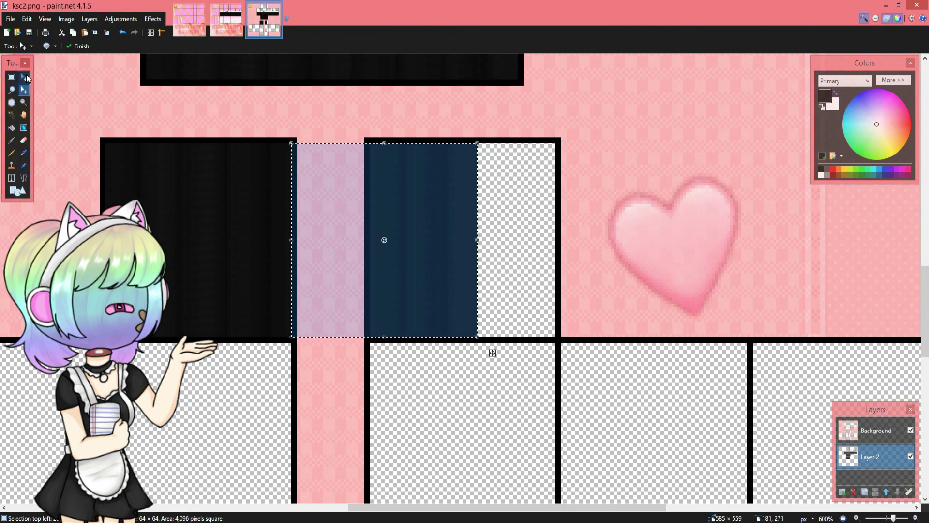
Move the selected black fabric pixels onto the right leg's top panel and deselect.
left_click(25, 80)
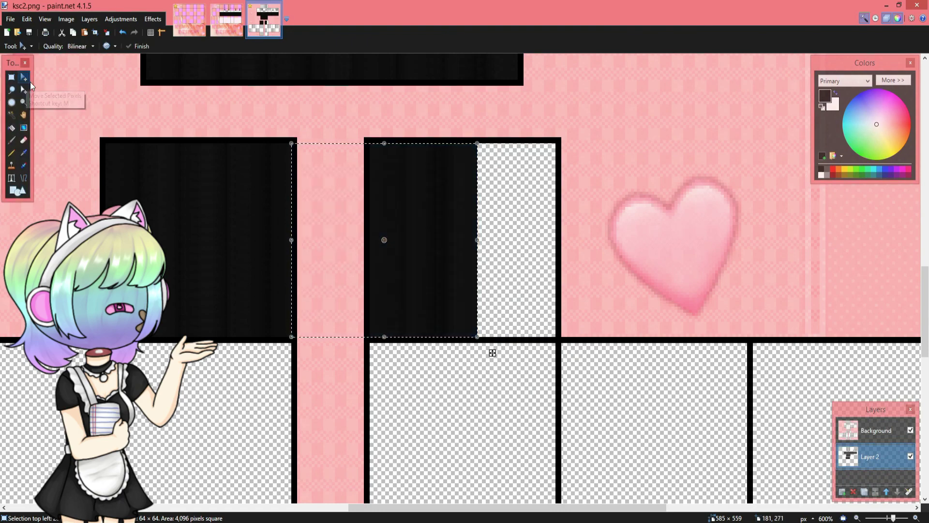
scroll(509, 153, "up", 1)
left_click_drag(375, 194, 481, 196)
scroll(464, 212, "down", 5)
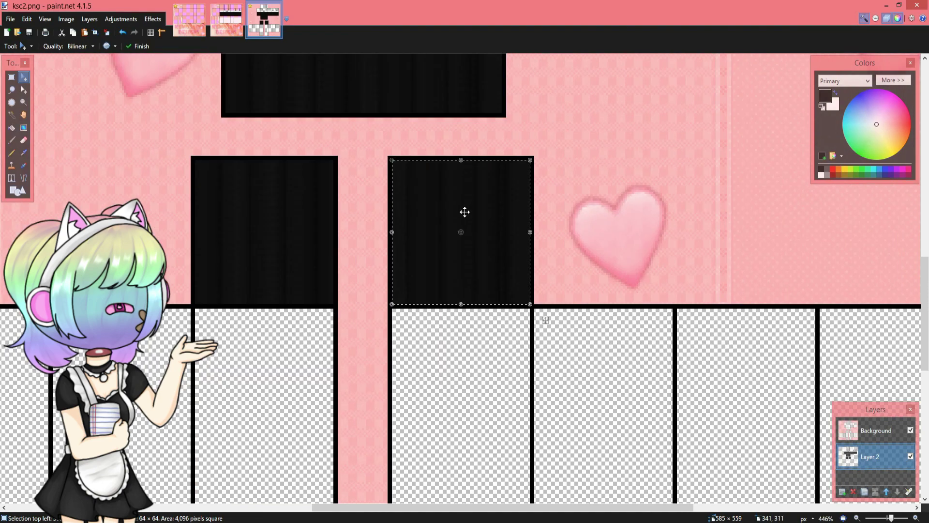
left_click(111, 35)
scroll(450, 106, "down", 2)
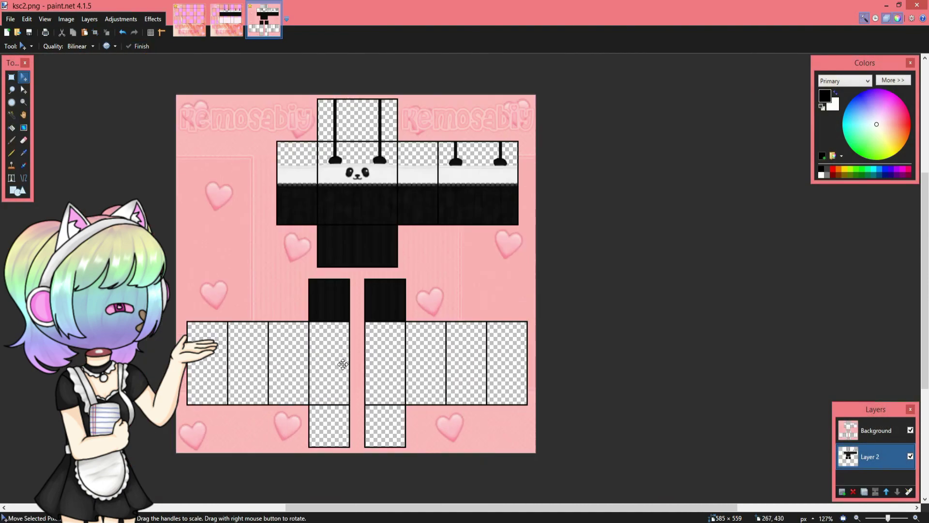
In the panda headphones done1 document, select the first 130 × 128 pixels of the ruffle and white leg artwork below the skirt.
left_click(226, 21)
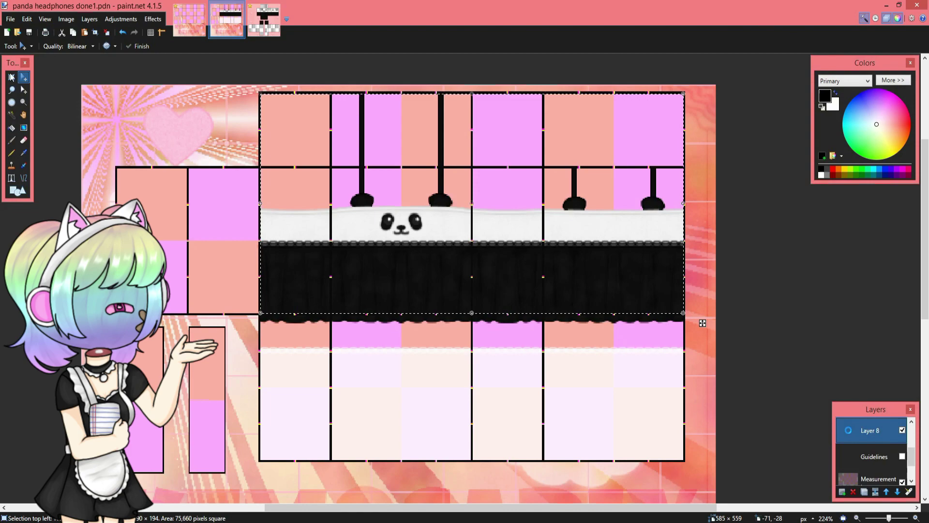
left_click(12, 78)
scroll(337, 407, "up", 6)
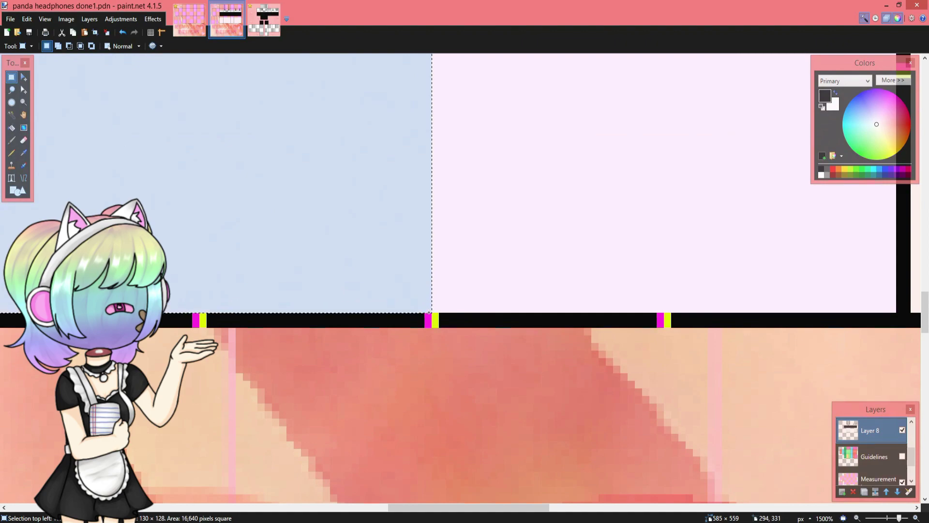
scroll(314, 168, "down", 5)
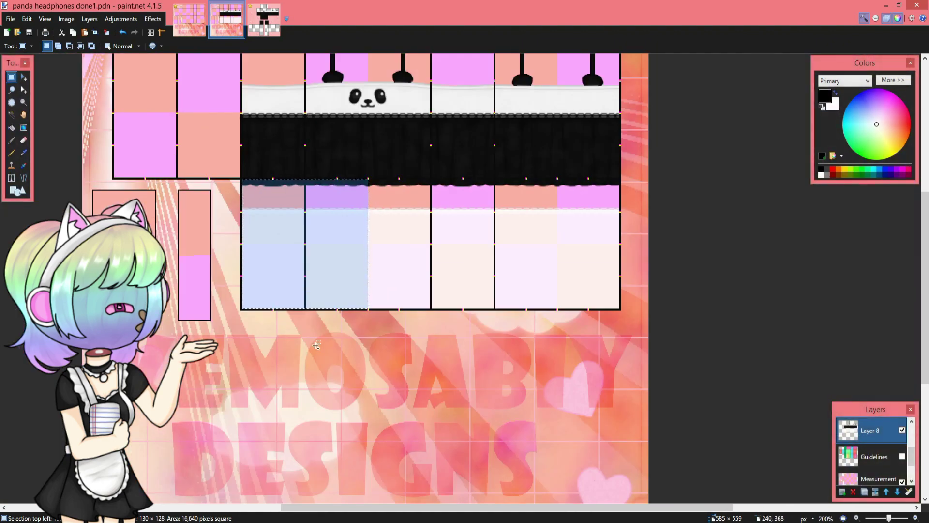
scroll(329, 226, "up", 2)
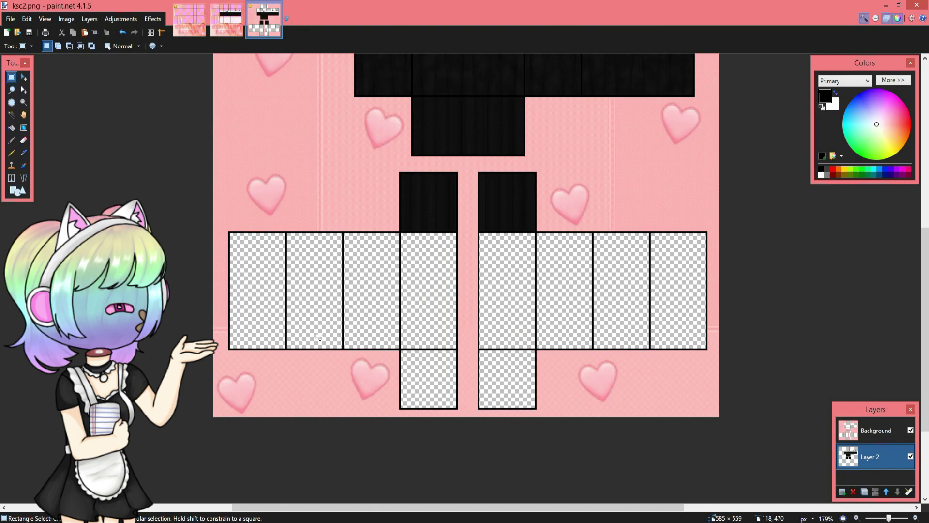
key("ctrl+v")
left_click_drag(441, 124, 432, 247)
scroll(431, 246, "up", 6)
scroll(430, 255, "up", 1)
left_click_drag(408, 338, 424, 322)
scroll(423, 323, "down", 6)
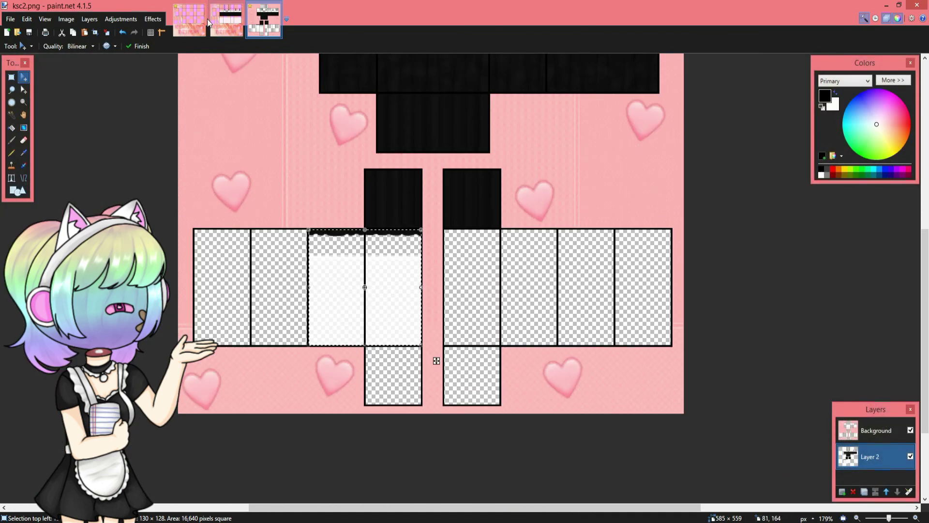
Back in the panda headphones done1 document, shift and resize the selection to the adjacent 196 × 128 pixels of leg artwork.
left_click(211, 19)
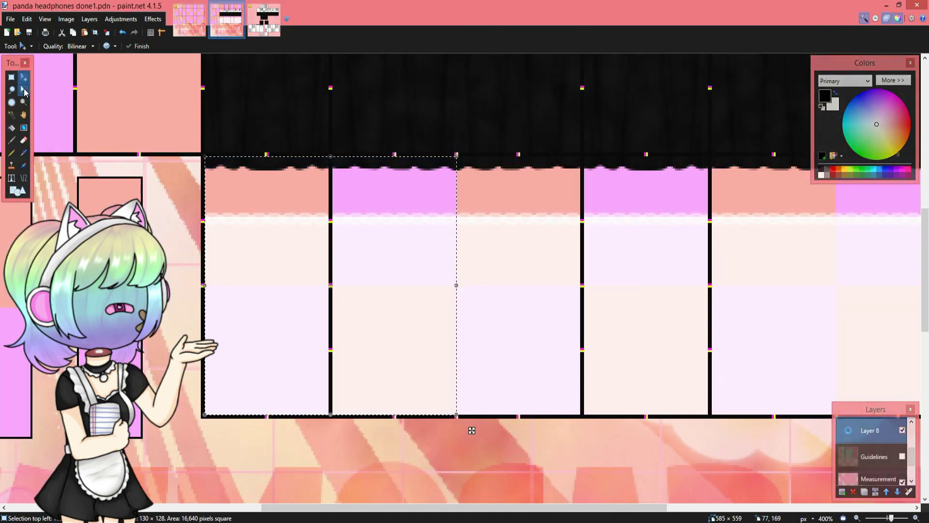
key("ctrl+v")
scroll(353, 388, "up", 6)
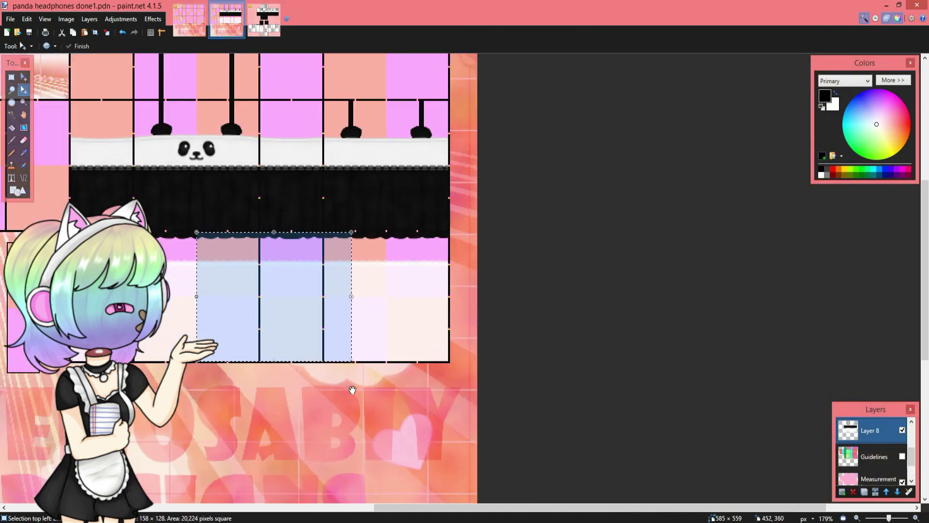
scroll(458, 306, "down", 5)
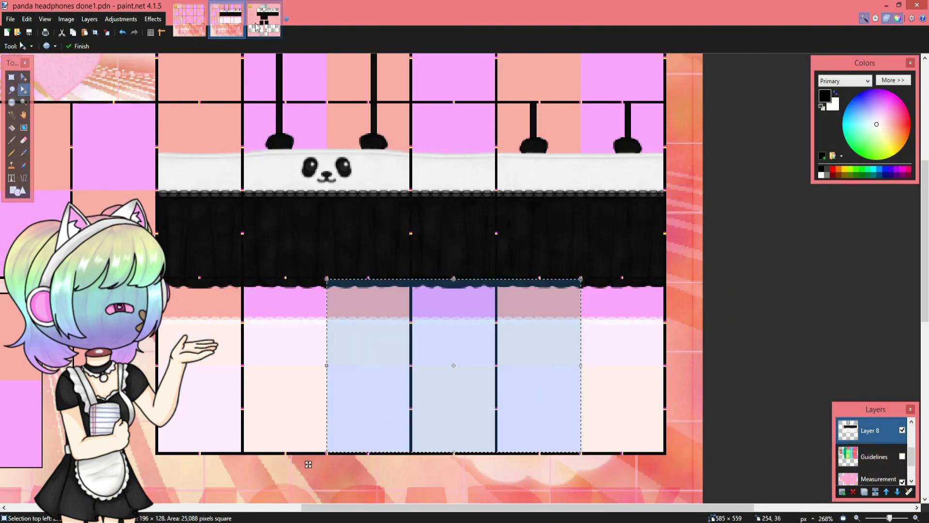
Paste the 196 × 128 pixel leg artwork into ksc2.png and align it with the right leg's first panel, directly beneath the black top panel.
left_click(257, 28)
key("ctrl+v")
left_click_drag(456, 128, 474, 247)
scroll(475, 237, "up", 5)
left_click_drag(479, 252, 481, 279)
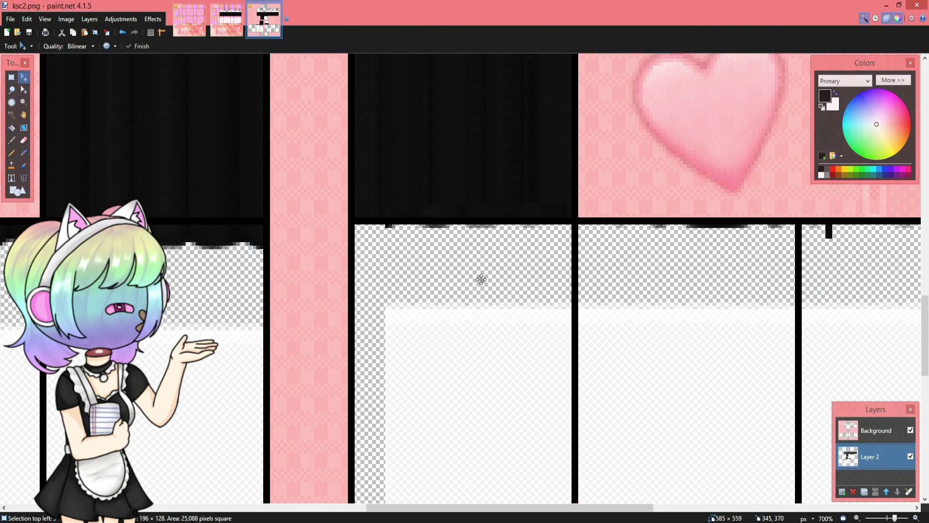
scroll(481, 280, "up", 2)
left_click_drag(459, 310, 441, 299)
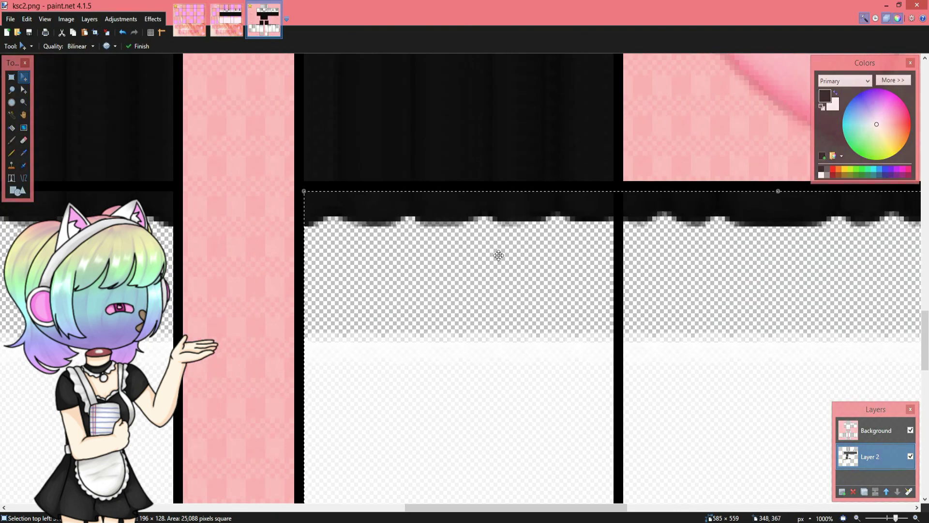
In the panda headphones done1 document, shift and resize the selection to the last 64 × 128 pixel column of ruffle and leg artwork.
scroll(498, 255, "down", 5)
left_click(227, 20)
left_click(24, 90)
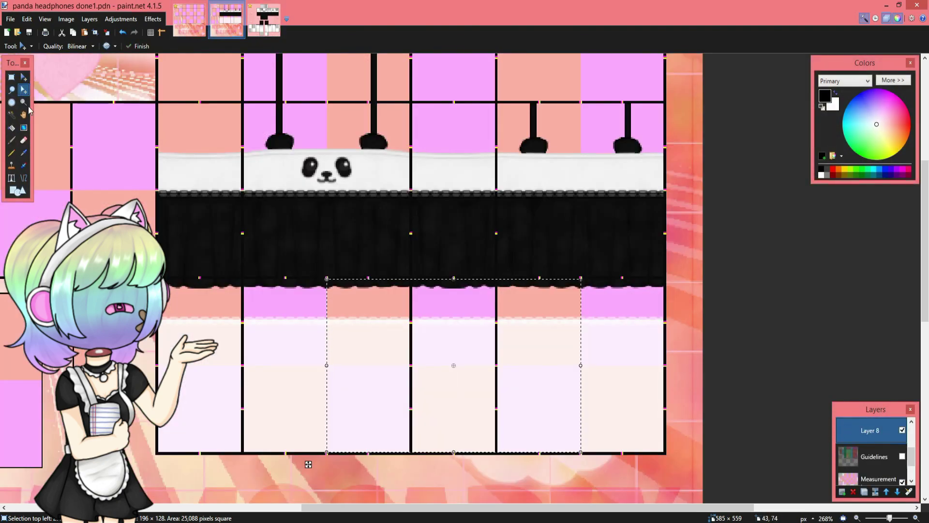
left_click_drag(328, 368, 692, 388)
scroll(650, 388, "up", 5)
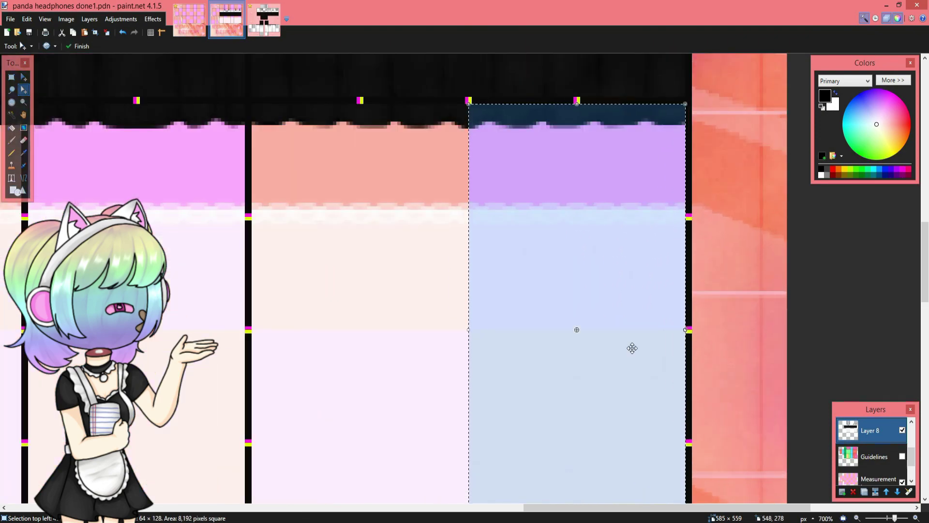
scroll(477, 267, "down", 3)
Paste the 64 × 128 pixel artwork into ksc2.png and align it over the left leg's second panel from the outer edge.
left_click(263, 30)
key("ctrl+v")
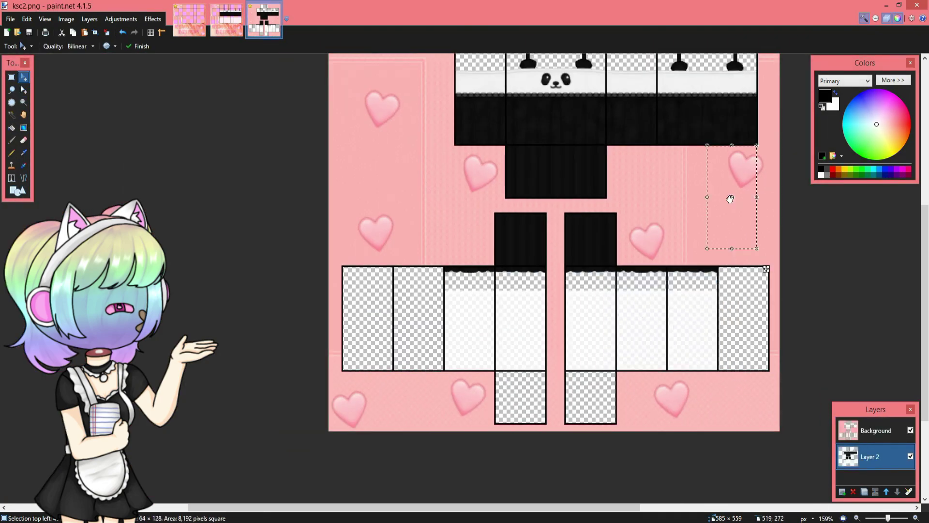
left_click_drag(733, 175, 433, 282)
scroll(433, 290, "up", 5)
scroll(361, 318, "up", 3)
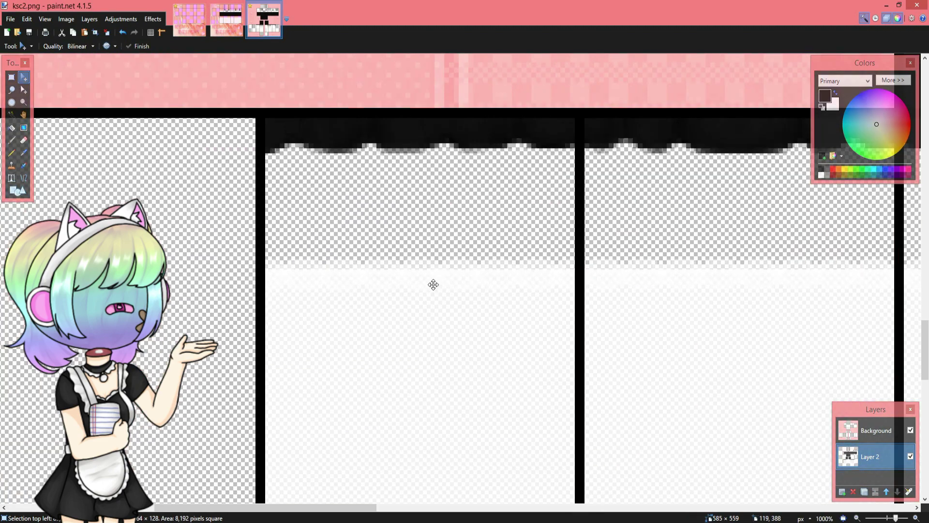
scroll(248, 263, "down", 5)
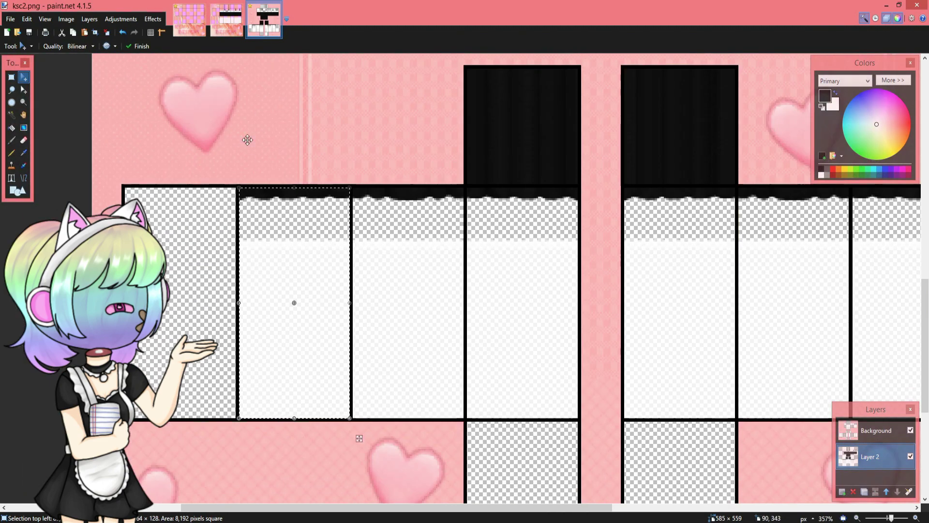
left_click(226, 20)
left_click(276, 22)
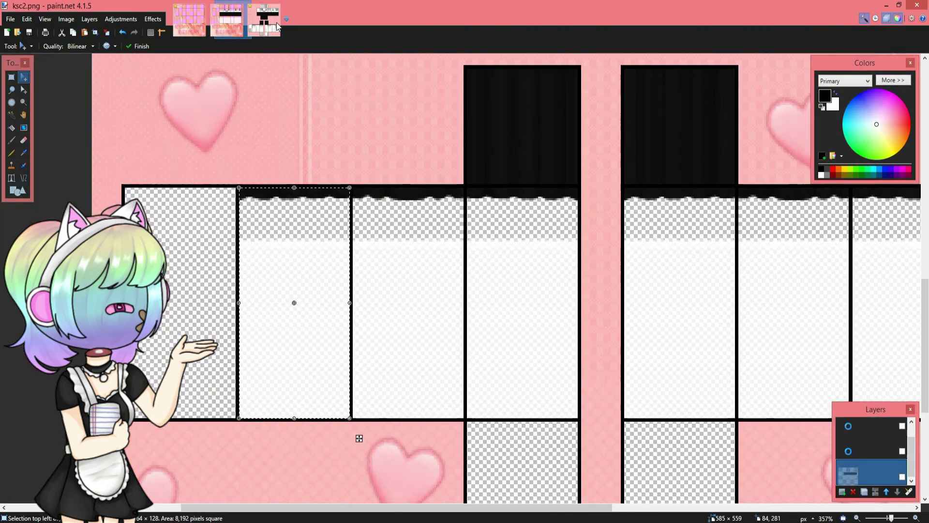
left_click(107, 32)
scroll(419, 249, "up", 5)
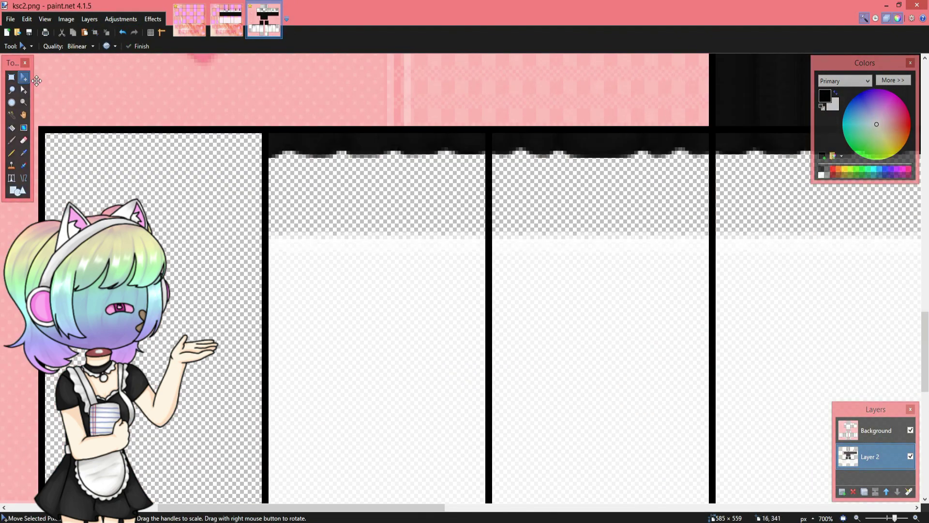
left_click(124, 33)
scroll(436, 148, "down", 3)
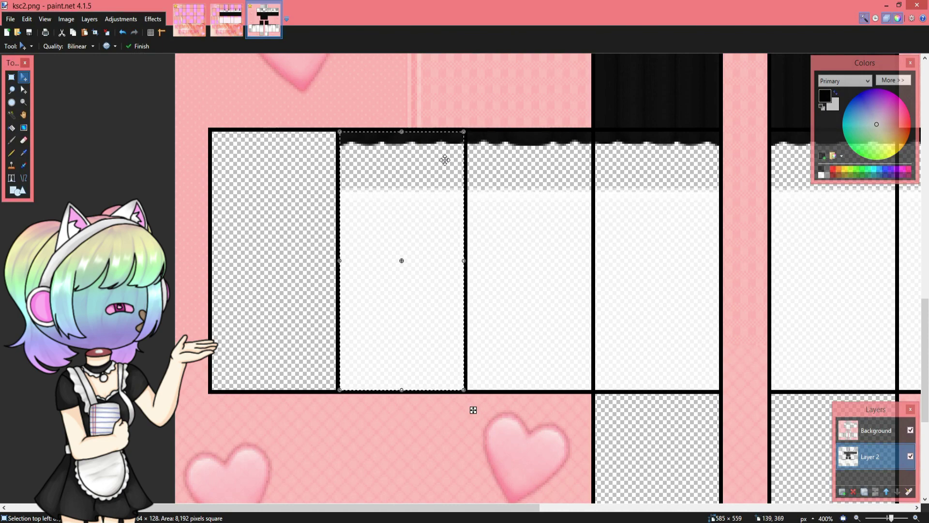
Place a copy of the 64 × 128 pixel leg artwork over the left leg's empty outermost panel.
left_click_drag(444, 159, 317, 159)
scroll(317, 159, "up", 4)
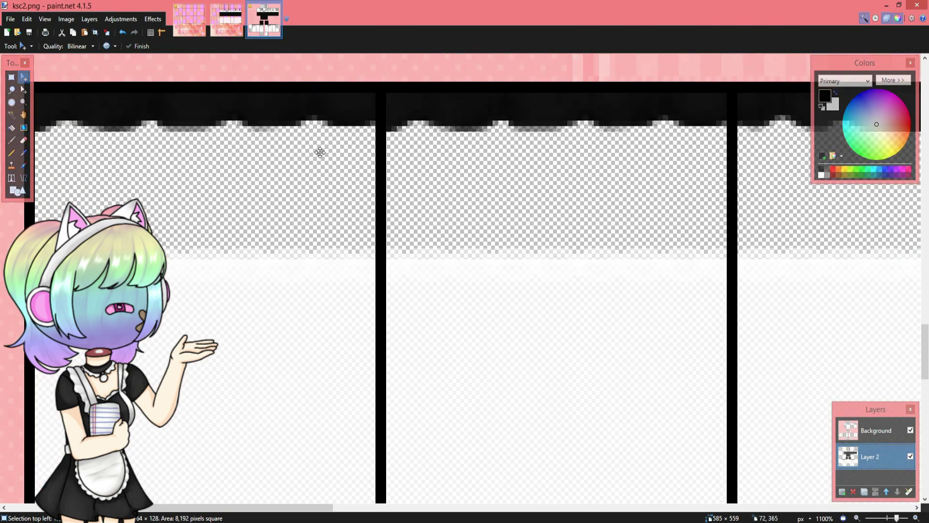
scroll(320, 152, "down", 2)
Copy the first 32 × 16 pixels of the outermost panel's ruffle and mirror the copy horizontally onto the other half of that panel.
left_click(11, 78)
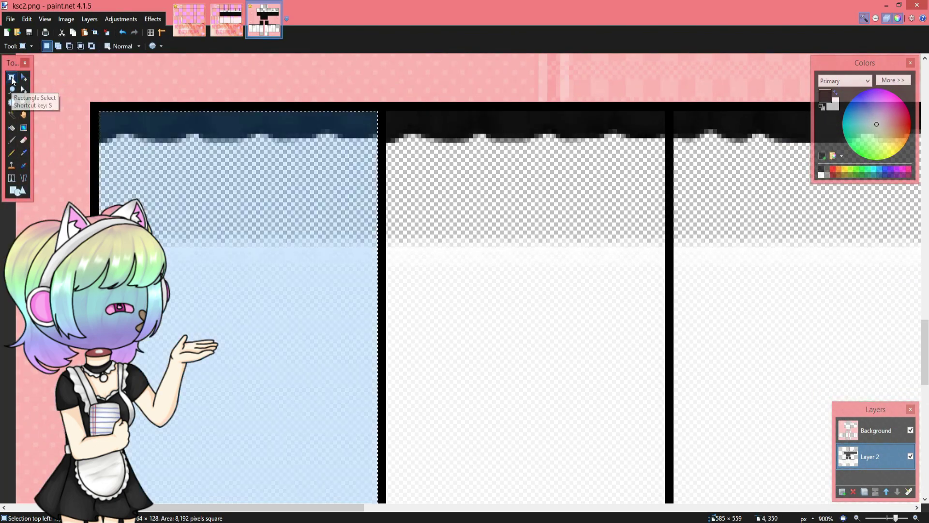
scroll(104, 113, "up", 3)
left_click_drag(108, 118, 368, 254)
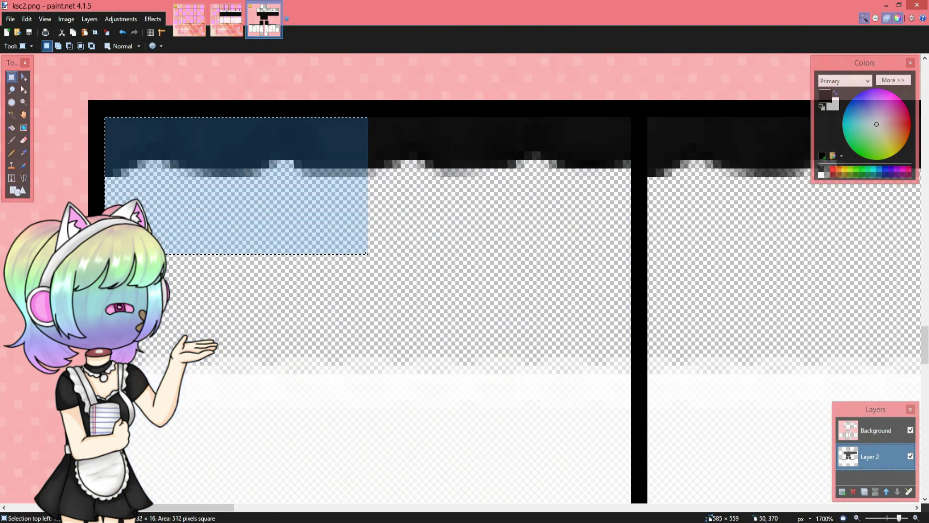
scroll(197, 133, "down", 3)
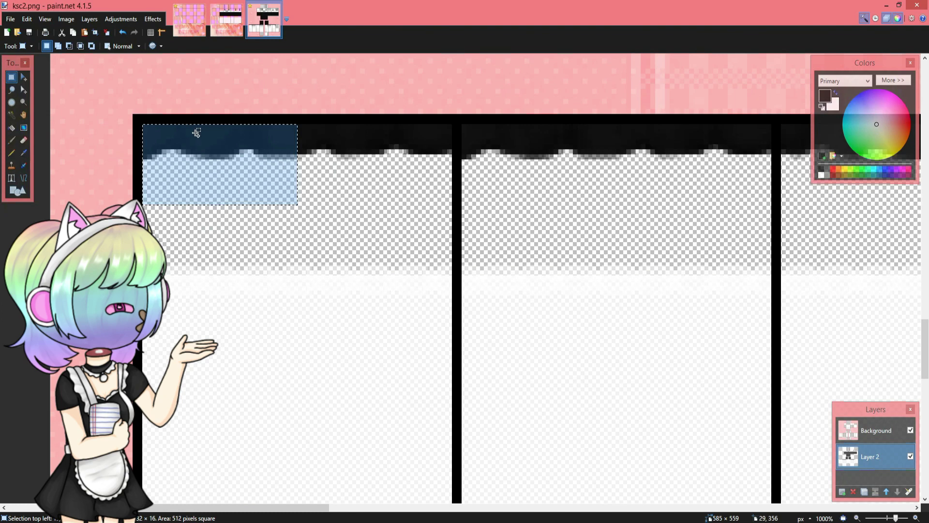
key("ctrl+c")
key("ctrl+v")
left_click_drag(143, 165, 452, 188)
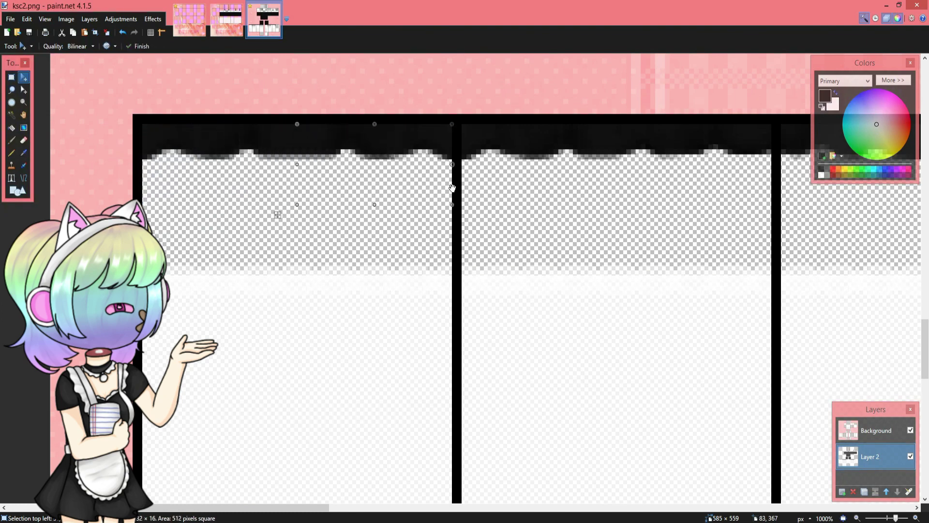
scroll(150, 123, "up", 2)
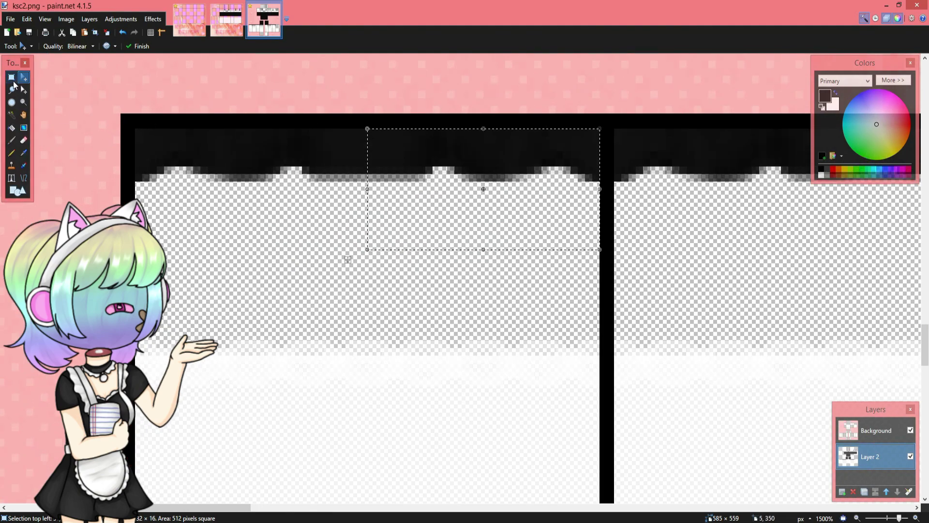
Duplicate the left leg's whole outermost 64 × 128 pixel panel onto the right leg's empty outermost panel.
key("s")
left_click_drag(139, 129, 459, 399)
scroll(229, 189, "down", 8)
scroll(291, 271, "up", 9)
scroll(176, 187, "down", 10)
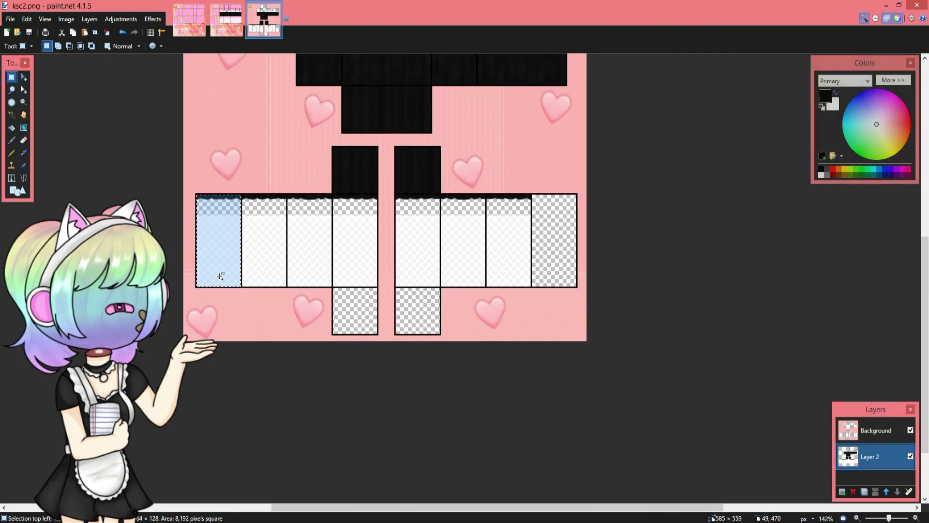
key("m")
left_click_drag(209, 208, 565, 207)
scroll(549, 205, "up", 7)
scroll(612, 228, "down", 3)
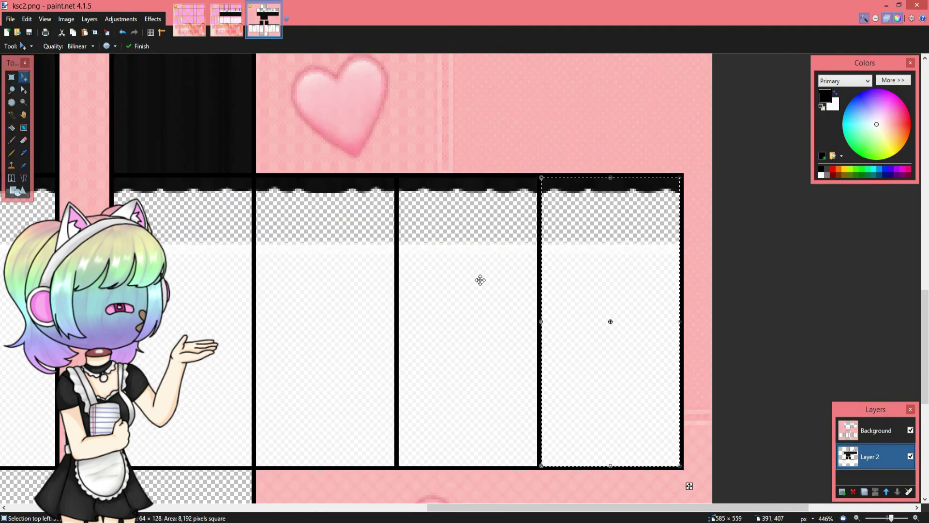
scroll(479, 280, "down", 5)
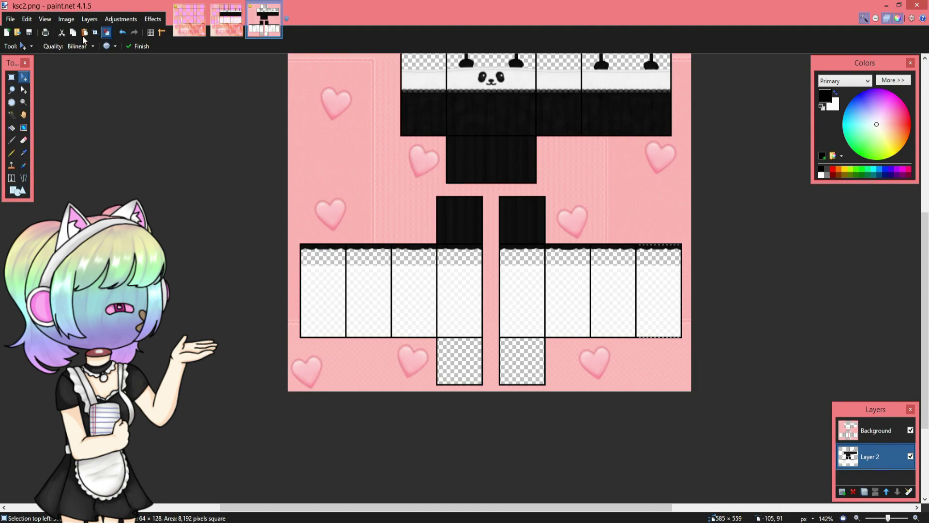
Copy a 155 × 68 pixel area of the white artwork spanning both legs' inner panels onto the two empty foot panels below.
left_click(12, 77)
scroll(503, 367, "up", 8)
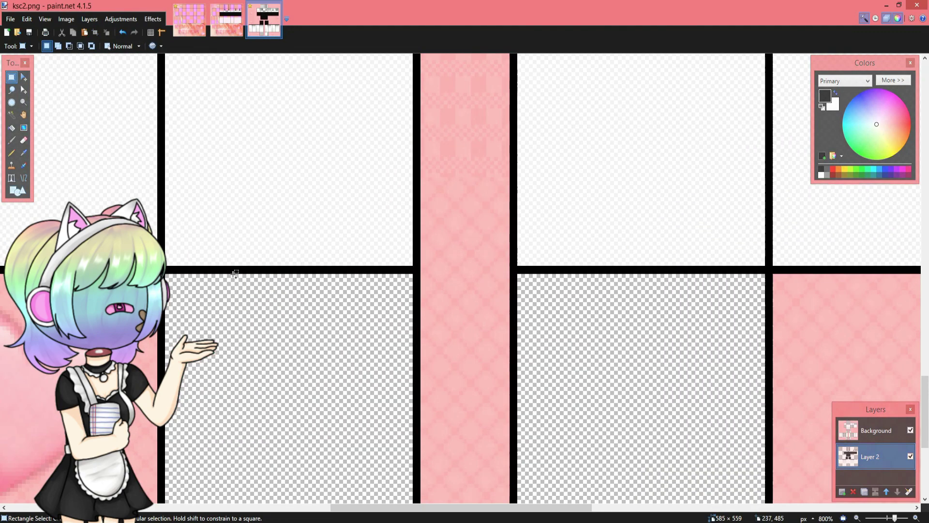
left_click_drag(167, 265, 699, 259)
scroll(201, 260, "down", 5)
scroll(286, 336, "up", 5)
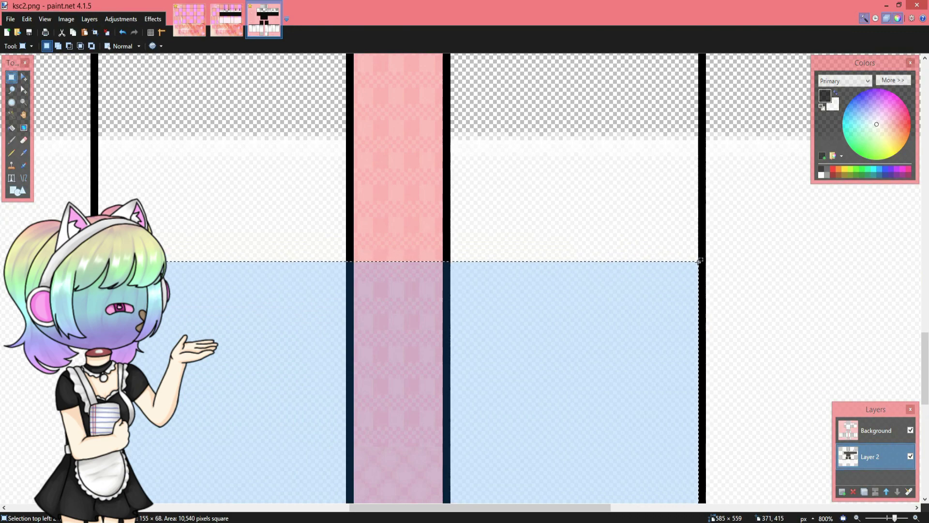
scroll(443, 149, "down", 6)
key("m")
left_click_drag(358, 204, 366, 302)
scroll(366, 303, "up", 5)
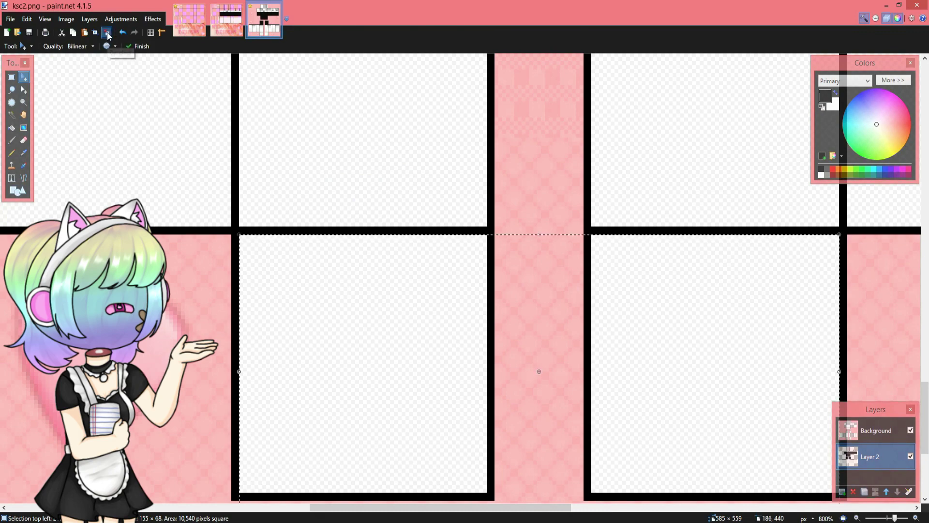
scroll(254, 333, "down", 8)
scroll(117, 243, "up", 3)
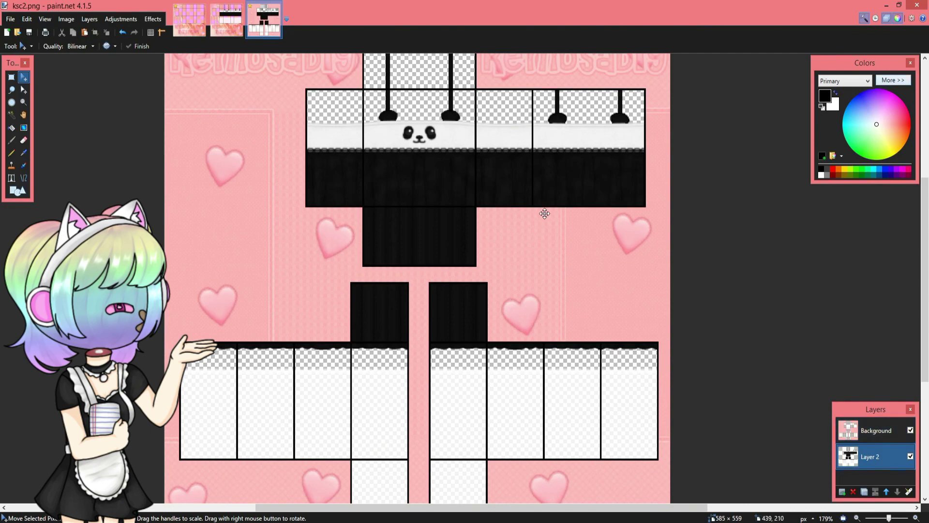
scroll(463, 221, "down", 2)
scroll(413, 160, "up", 2)
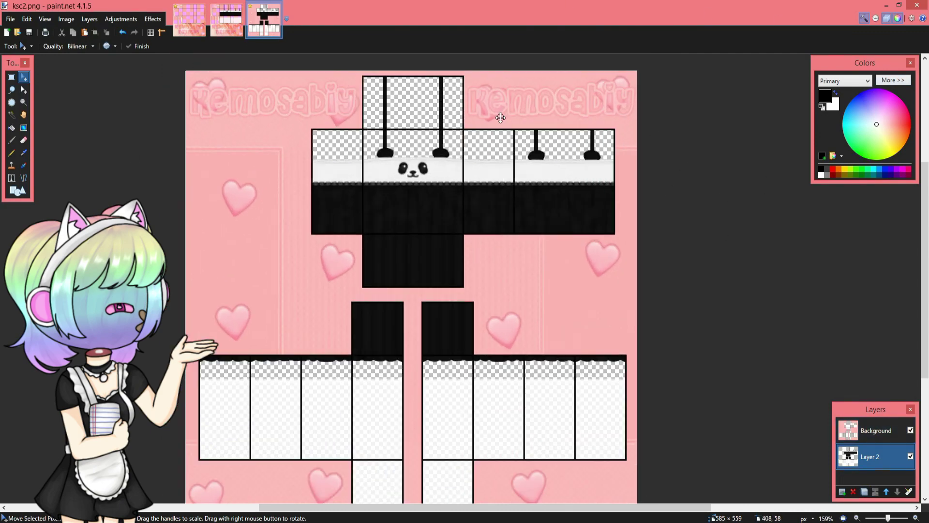